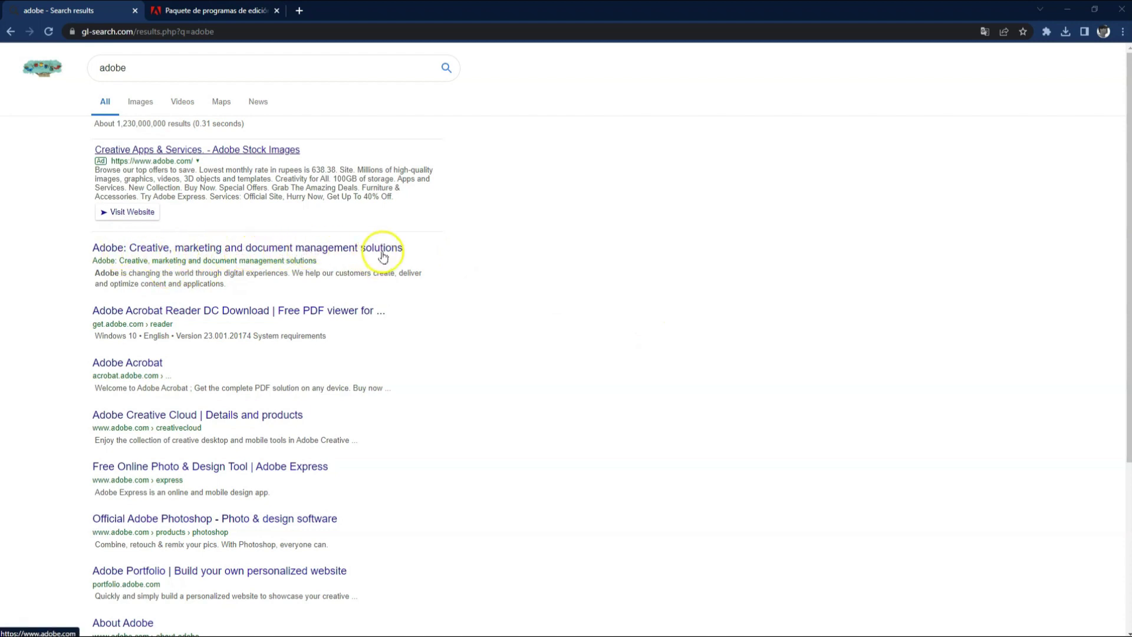
Open adobe.com from the search results and switch to the España site.
left_click(241, 247)
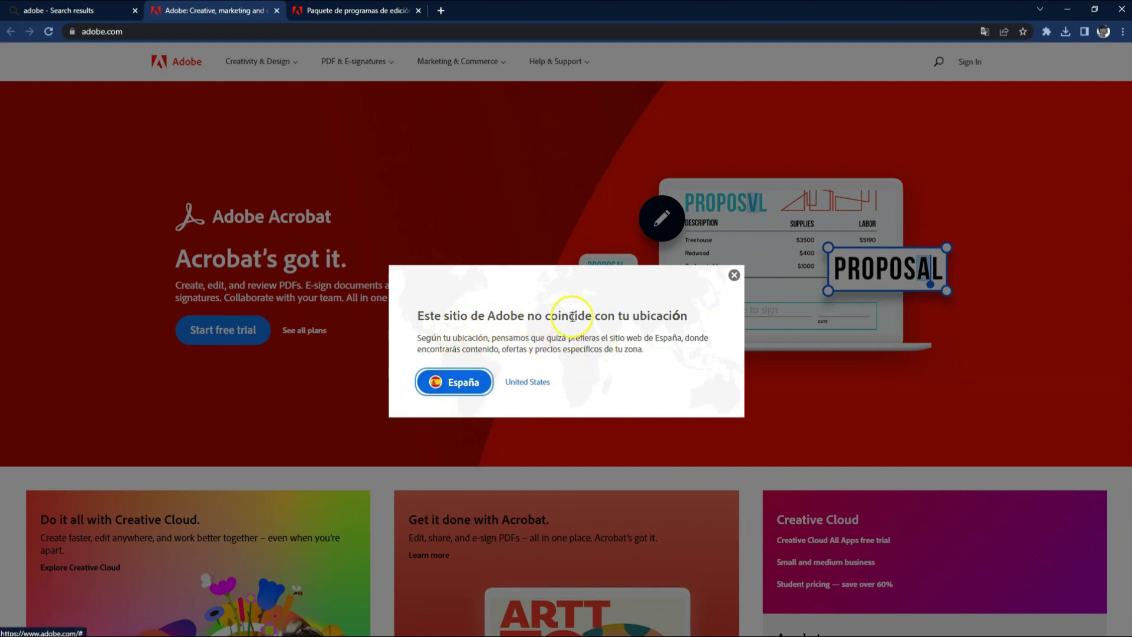
left_click(462, 383)
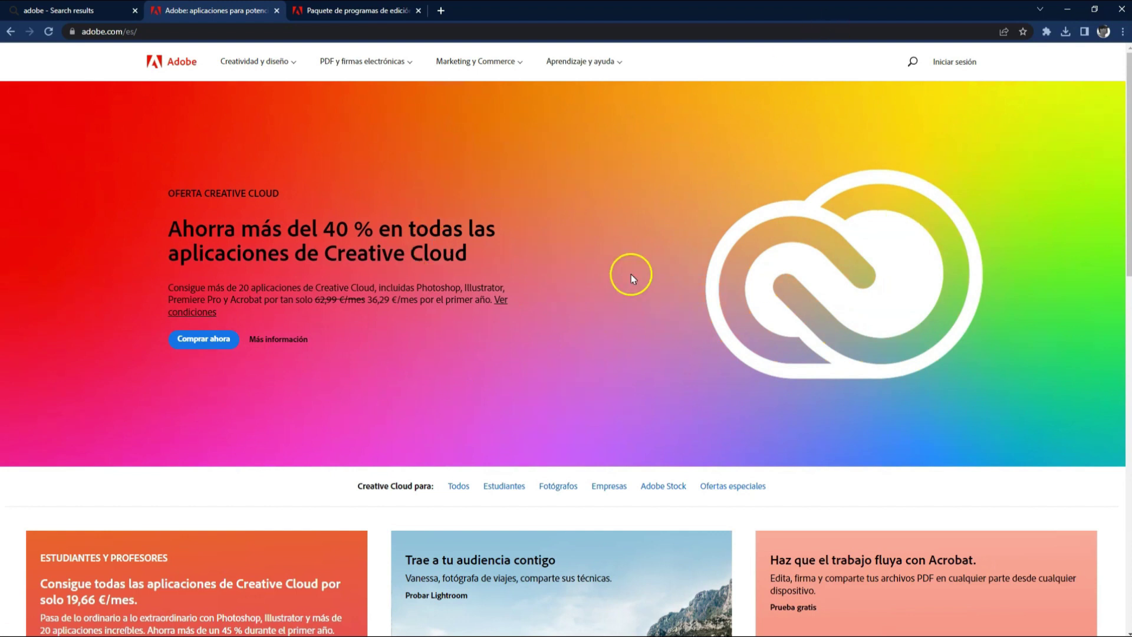
Browse the Spanish homepage, then open the 'Creatividad y diseño' menu.
scroll(612, 273, "down", 3)
scroll(611, 283, "down", 2)
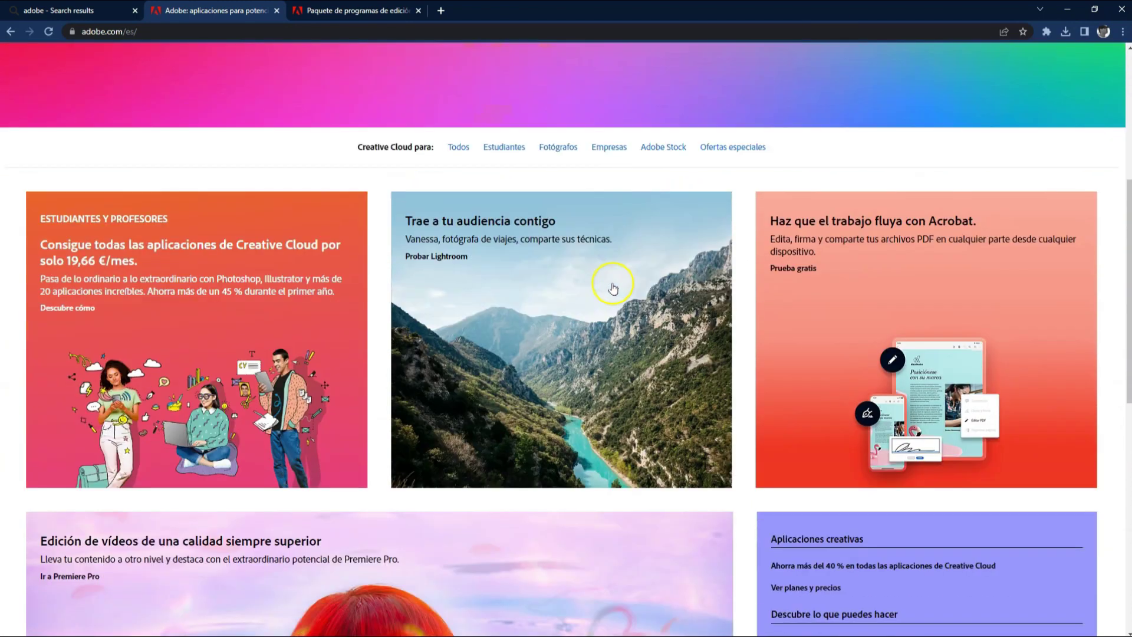
scroll(611, 286, "down", 4)
scroll(613, 289, "down", 2)
scroll(614, 288, "down", 3)
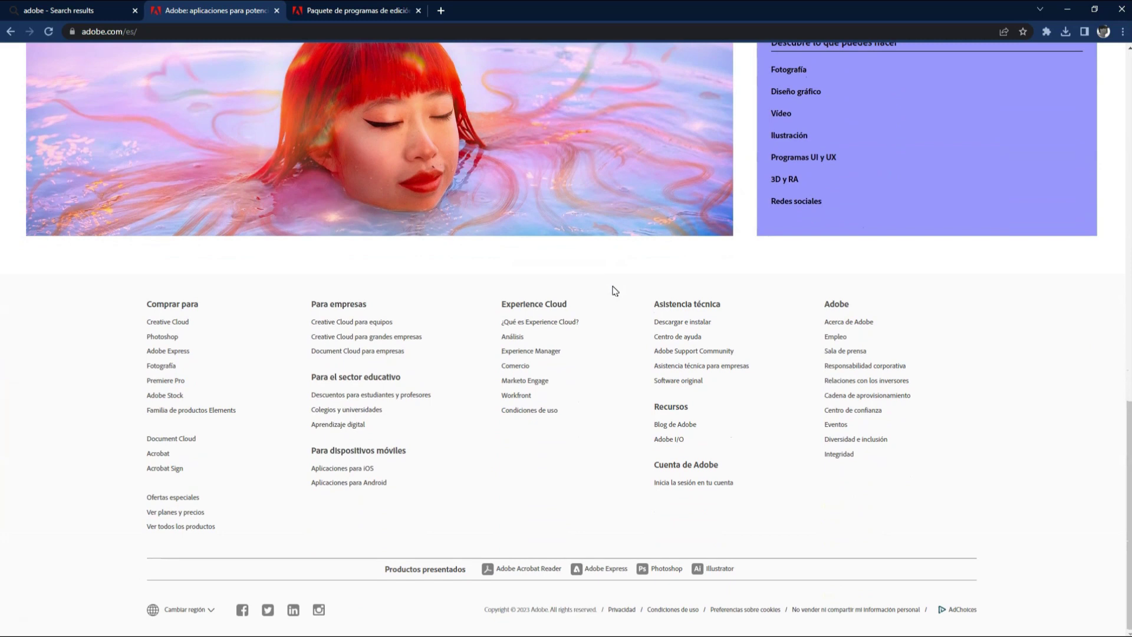
scroll(603, 469, "up", 5)
scroll(603, 469, "up", 2)
scroll(603, 466, "up", 2)
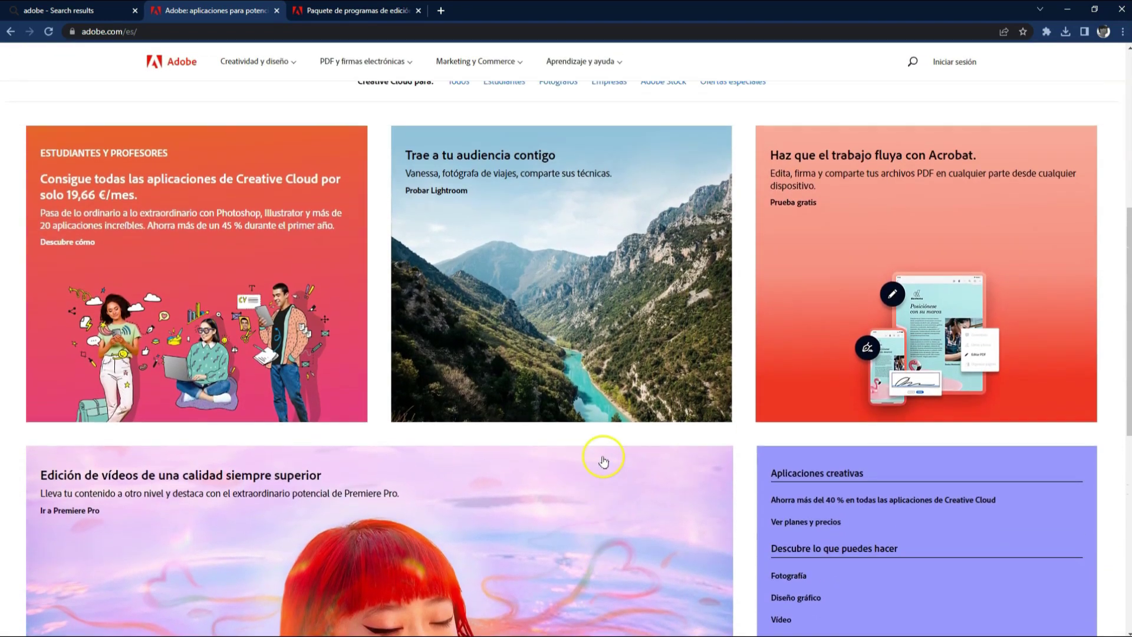
scroll(602, 459, "up", 4)
scroll(601, 458, "up", 2)
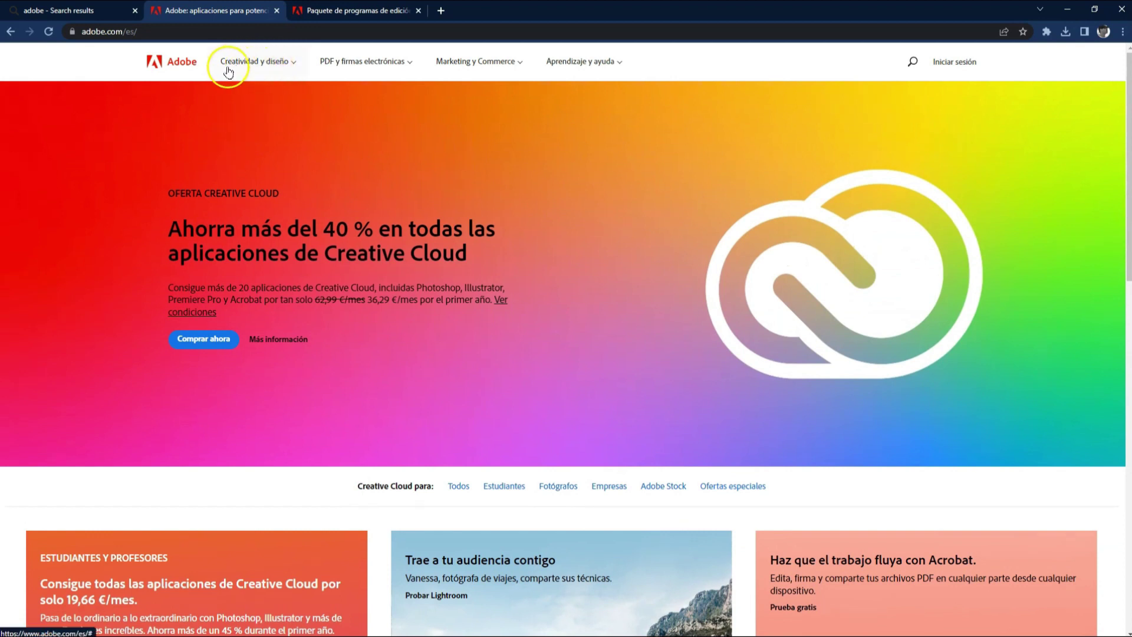
left_click(278, 64)
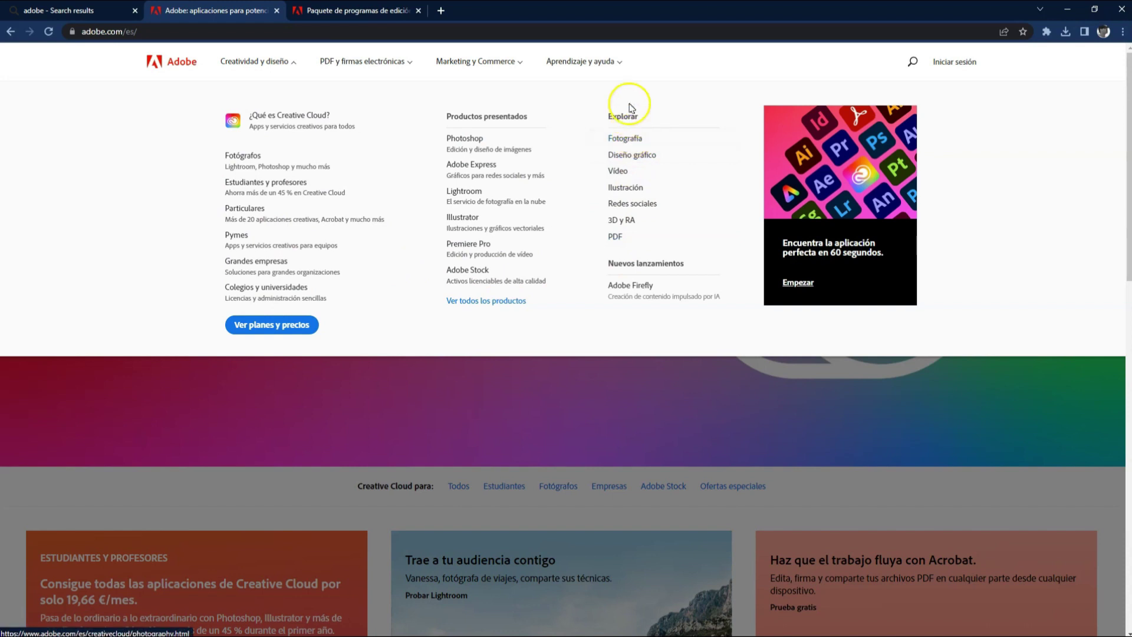
Open the 'Fotografía' page offering Lightroom and Photoshop from 12,09 €/mes.
left_click(630, 144)
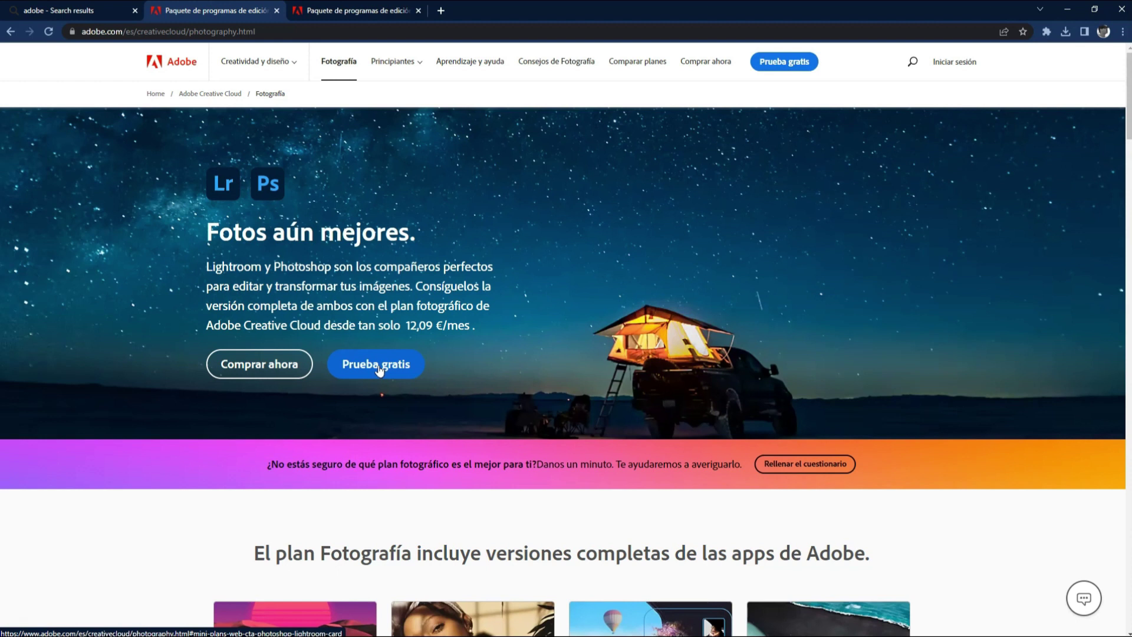
left_click(379, 370)
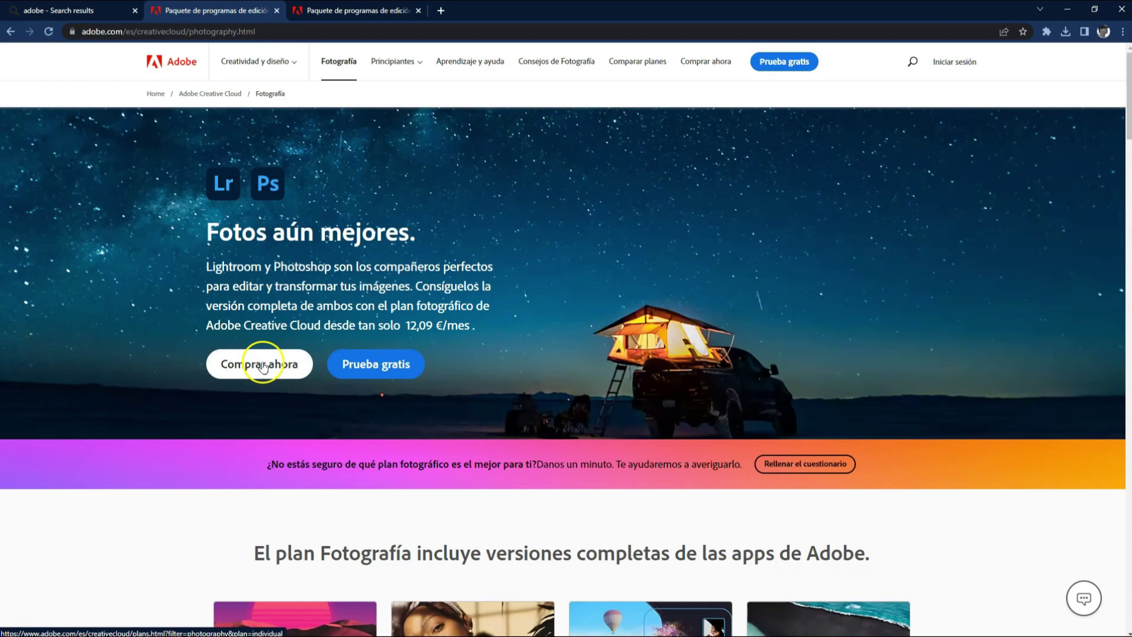
Select the '12,09 €/mes' price text in the hero banner.
left_click_drag(404, 326, 431, 323)
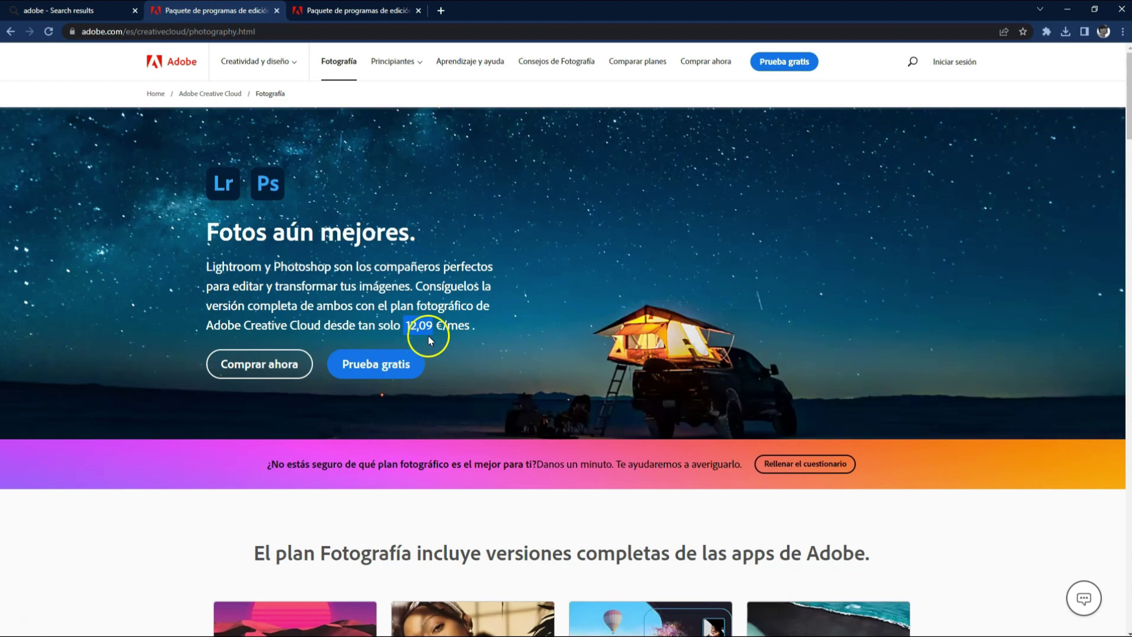
Go to 'Comprar ahora' and scroll the Particulares > Foto plan prices.
left_click(260, 366)
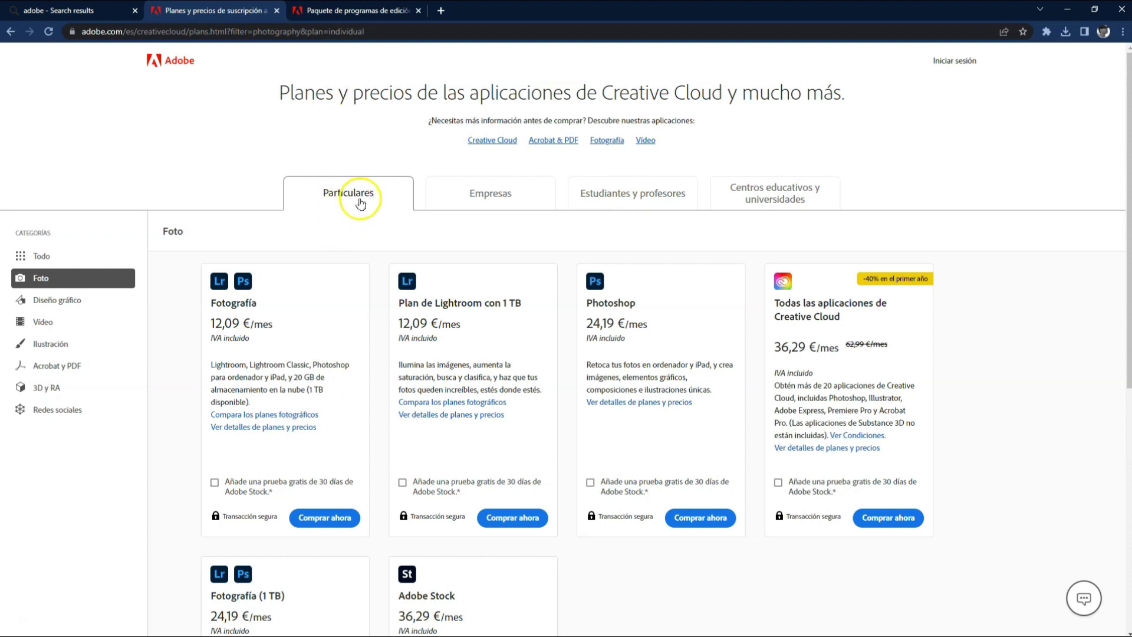
scroll(328, 210, "down", 2)
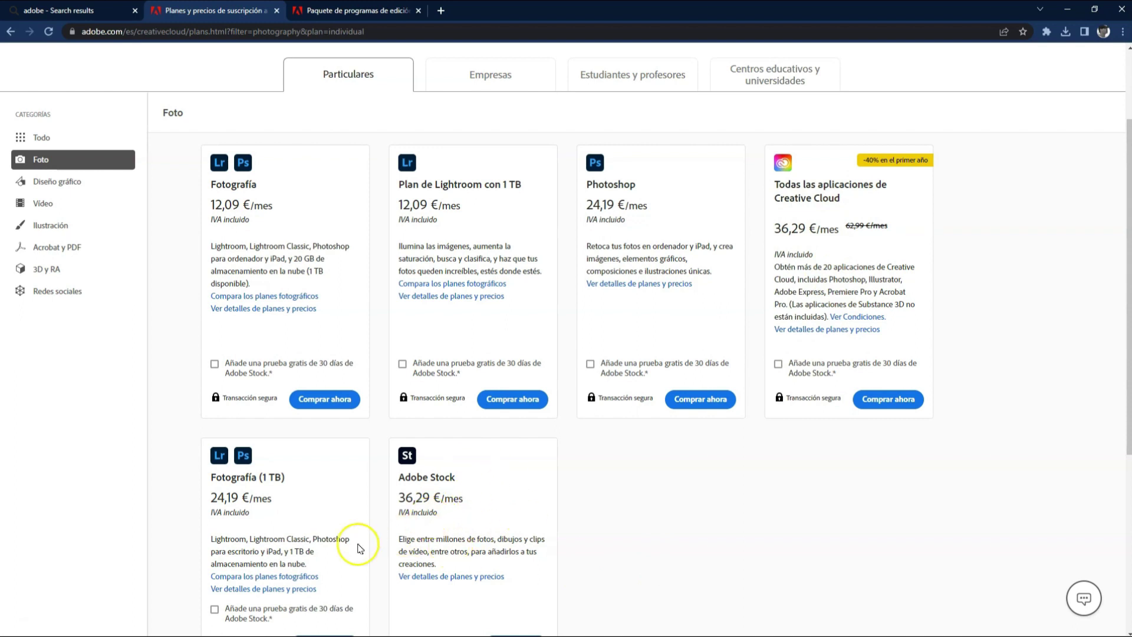
scroll(286, 522, "down", 1)
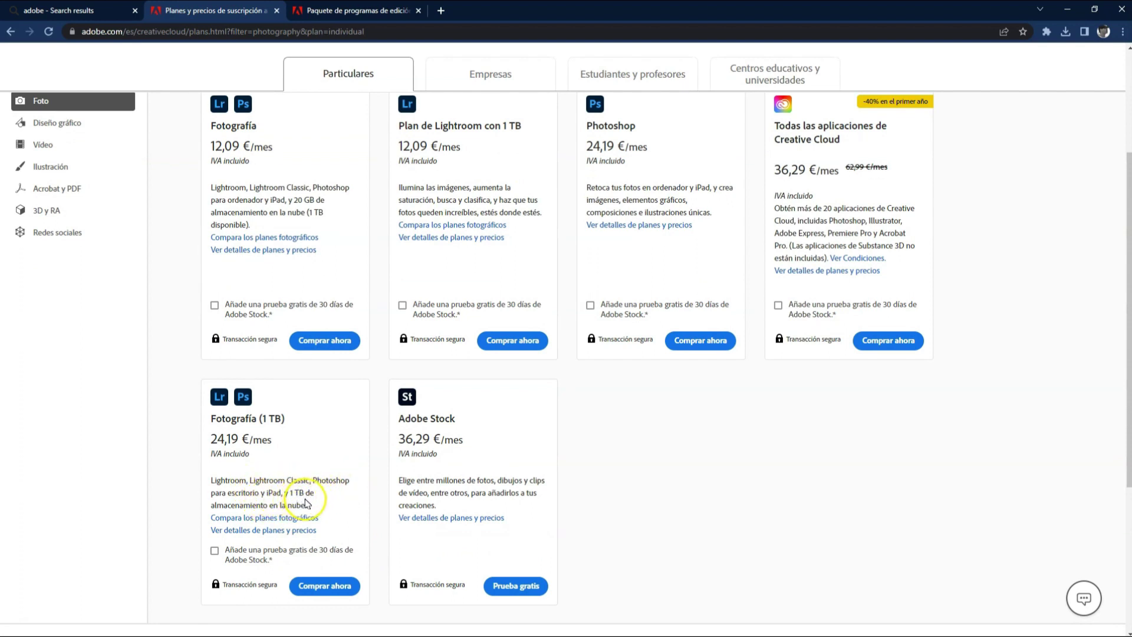
scroll(341, 301, "up", 1)
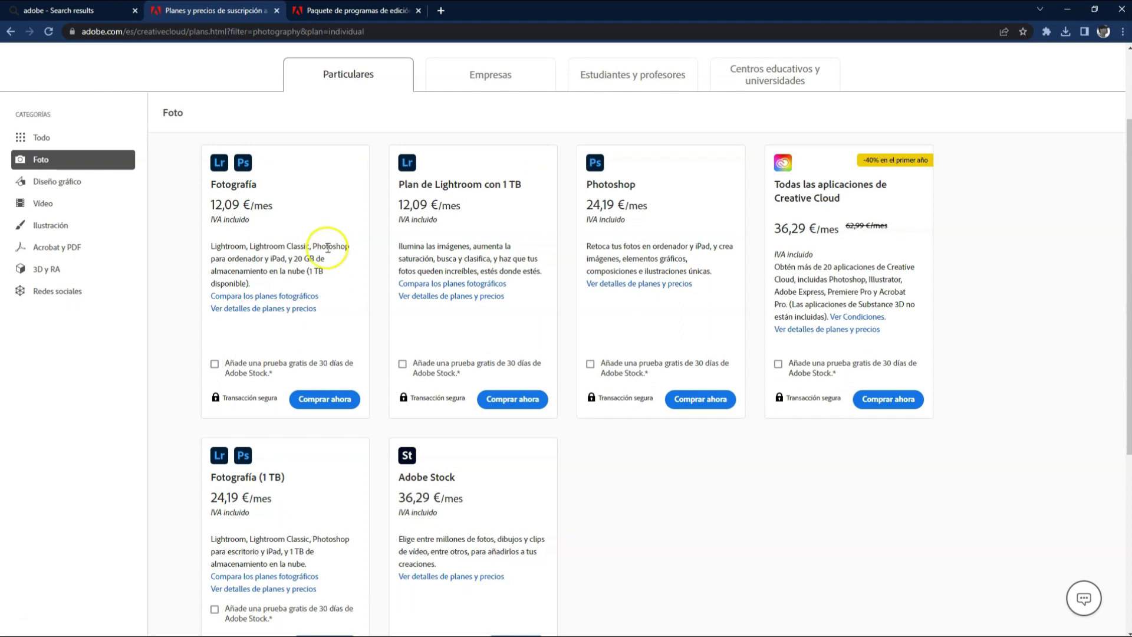
scroll(289, 338, "up", 1)
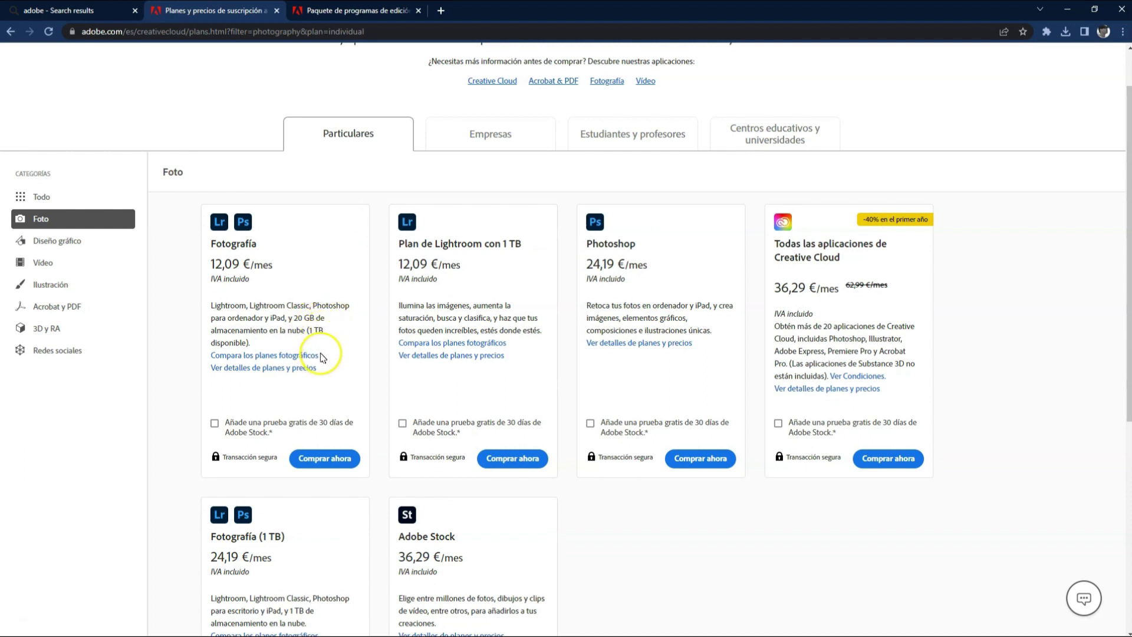
scroll(322, 357, "down", 3)
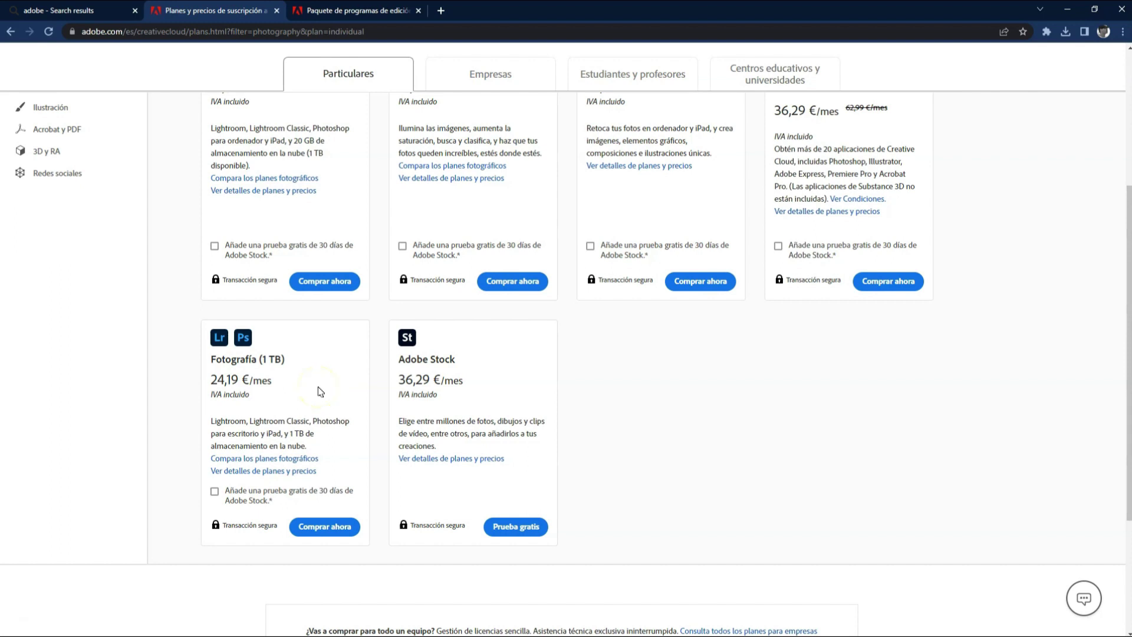
scroll(320, 392, "up", 2)
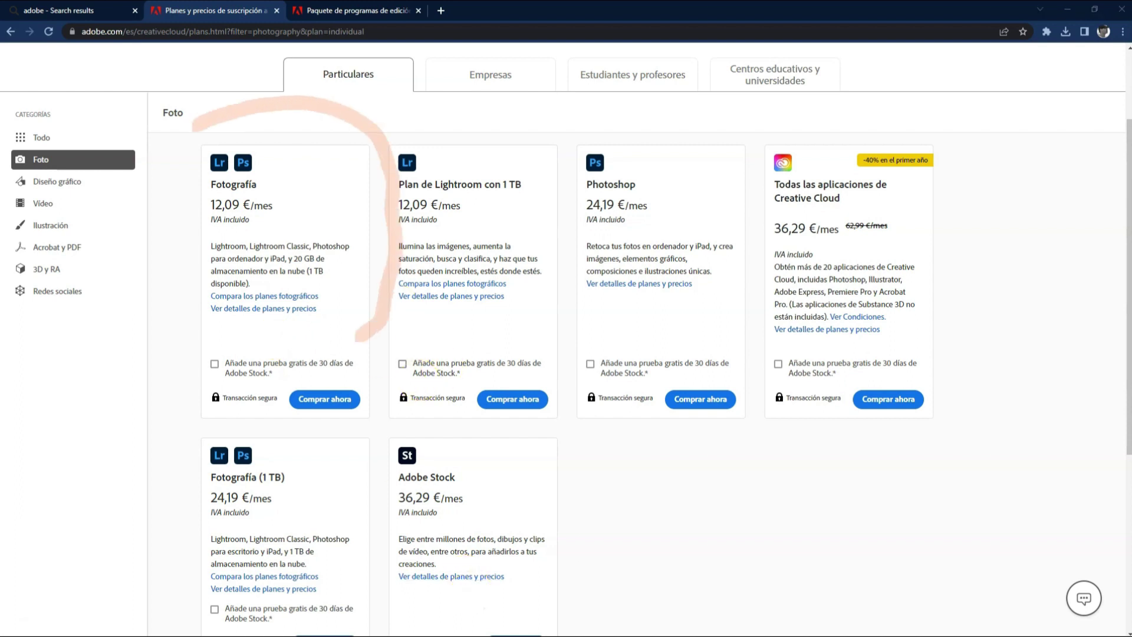
scroll(796, 591, "up", 2)
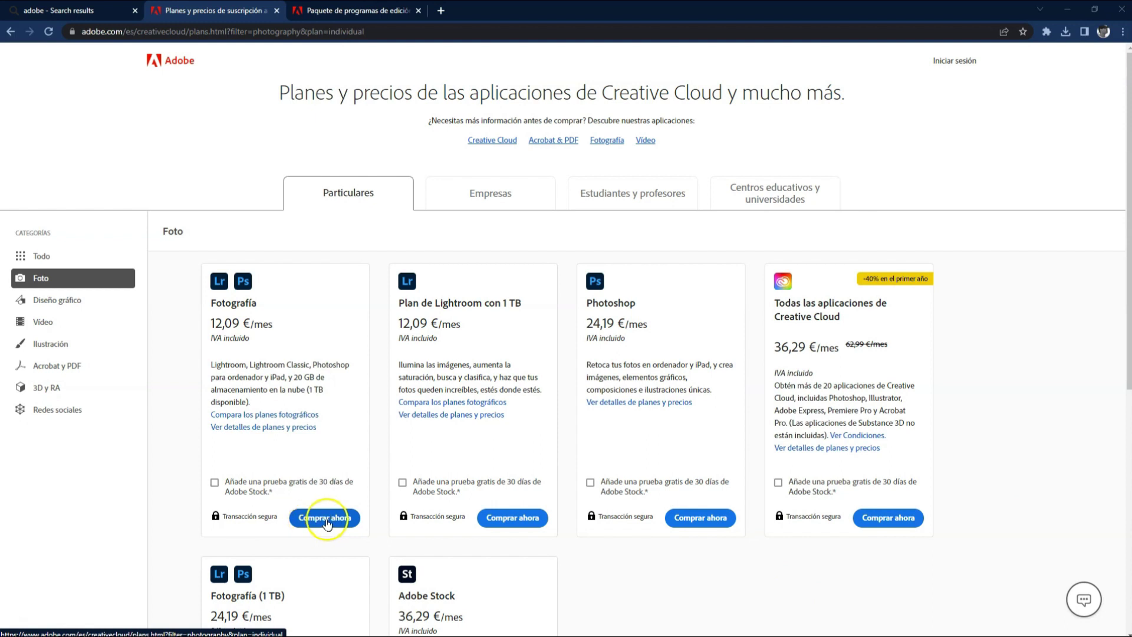
Compare Fotografía storage and billing options, settling on 20GB annual paid monthly at 12,09 €/mes.
left_click(328, 519)
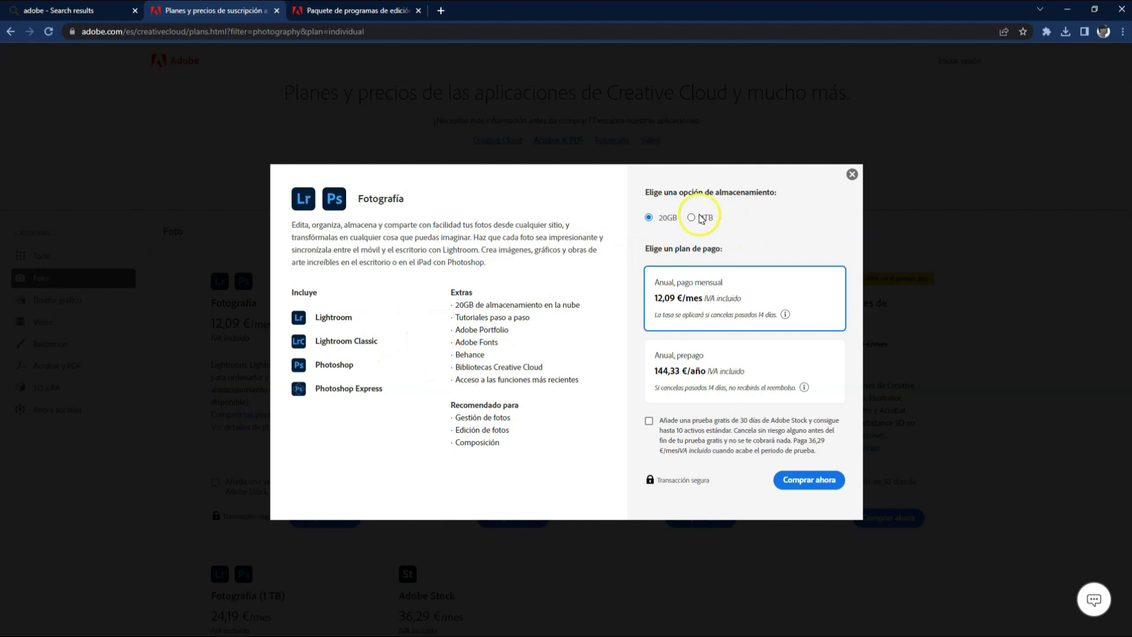
left_click(692, 218)
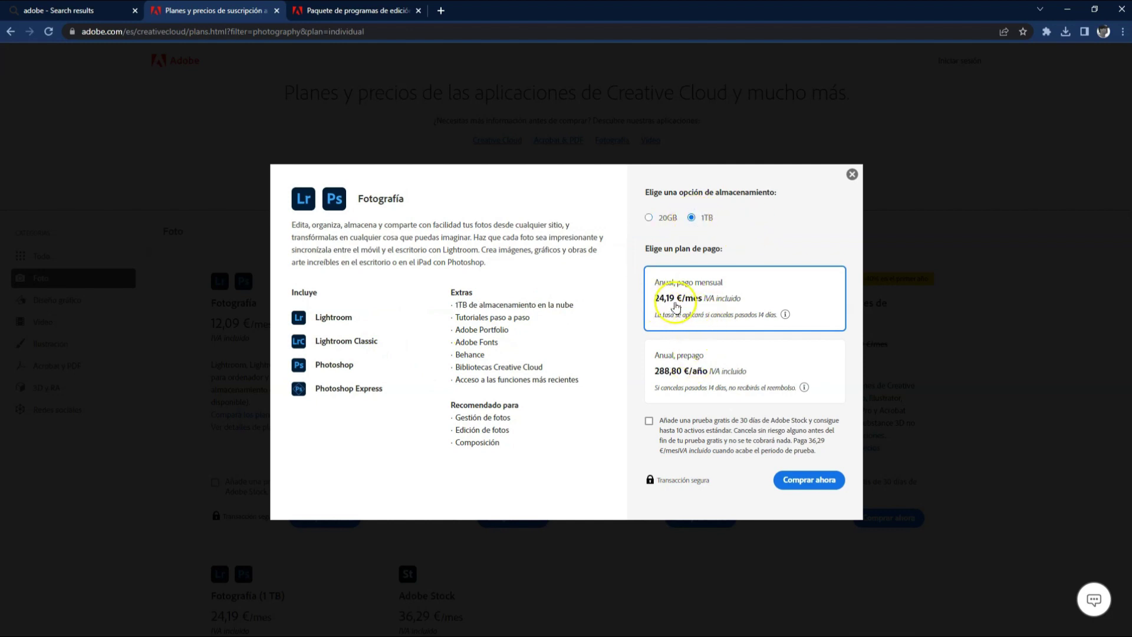
left_click(649, 218)
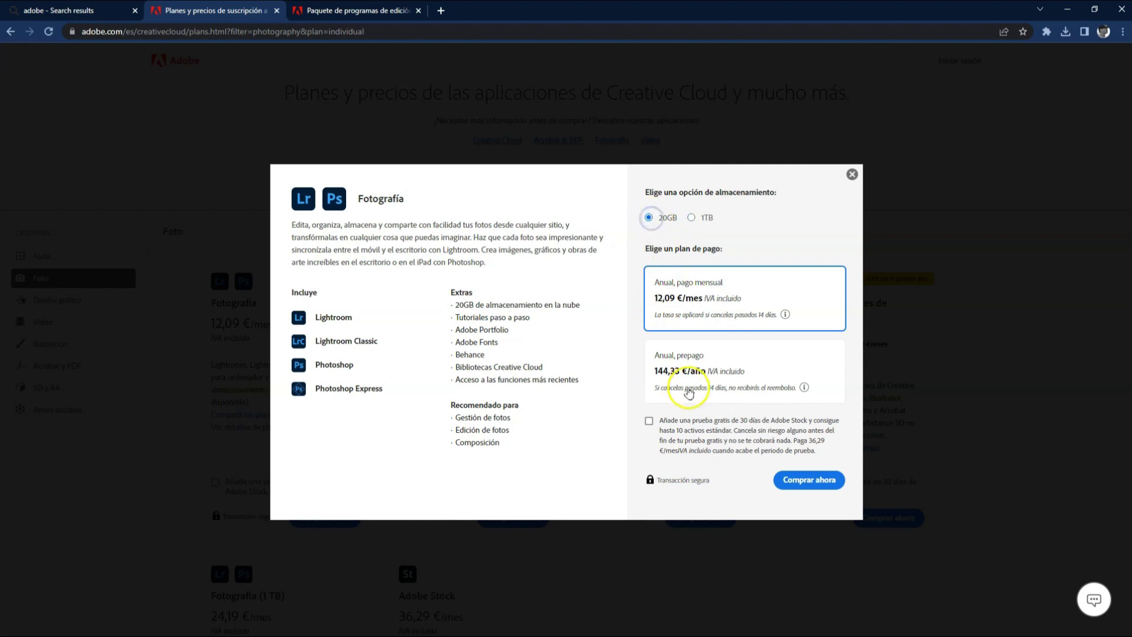
left_click(734, 367)
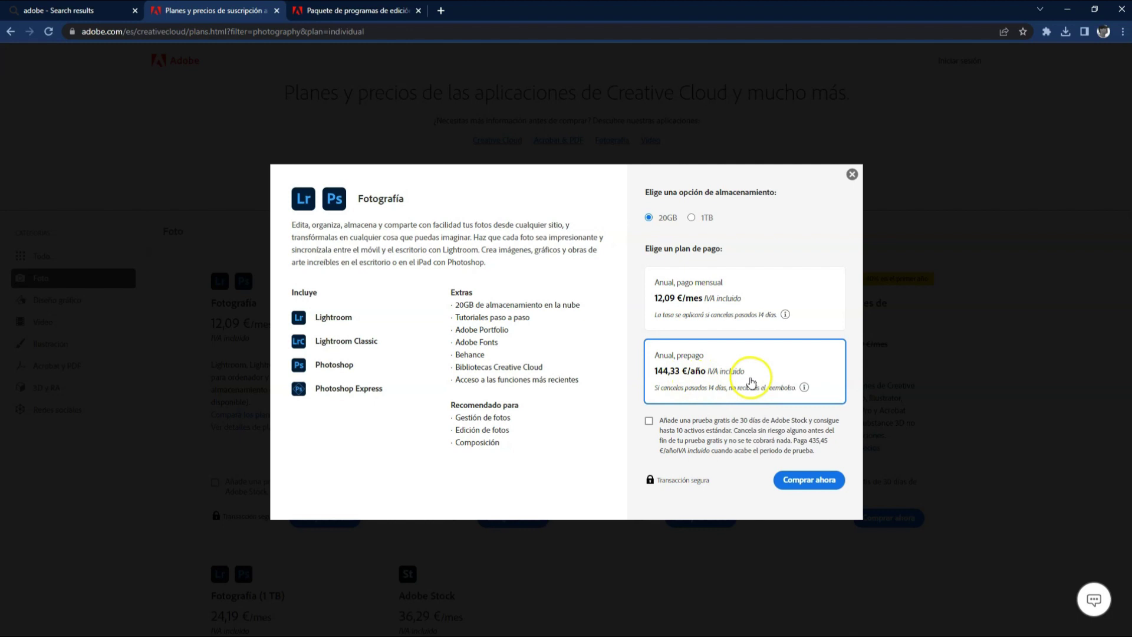
left_click(759, 298)
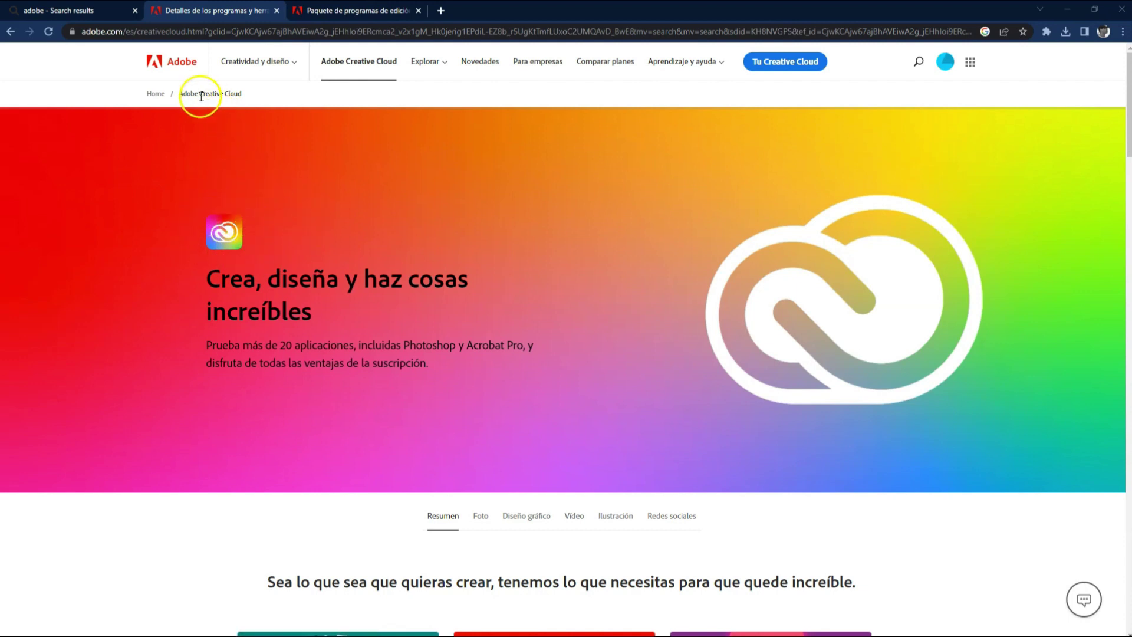
Select the Adobe Creative Cloud breadcrumb text and minimize Chrome to show the desktop.
left_click_drag(176, 96, 242, 94)
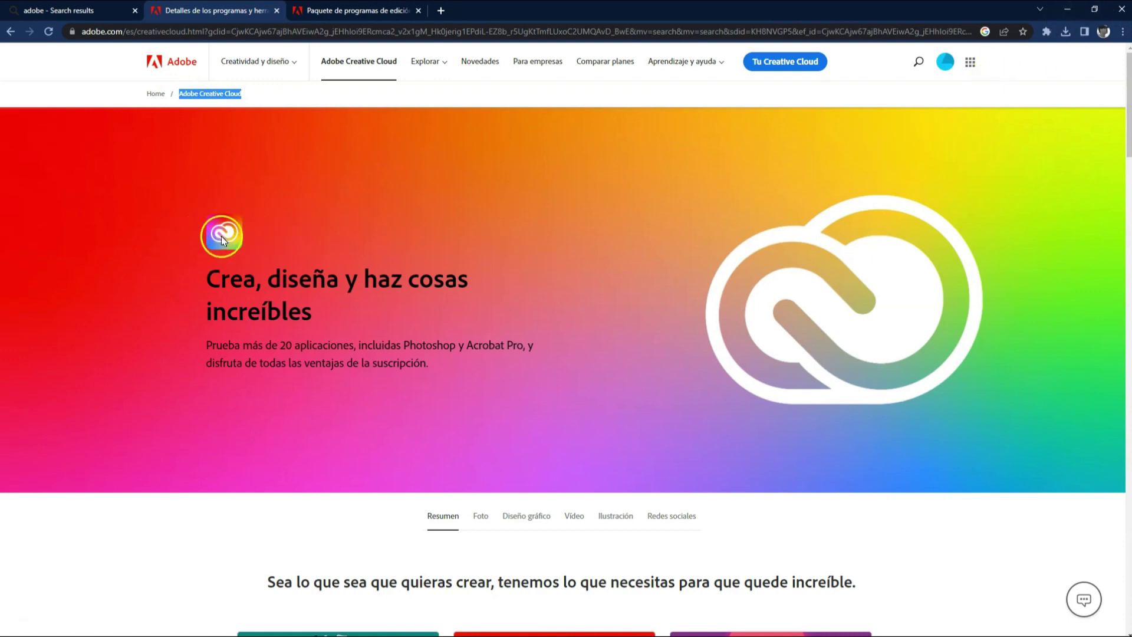
left_click(1066, 9)
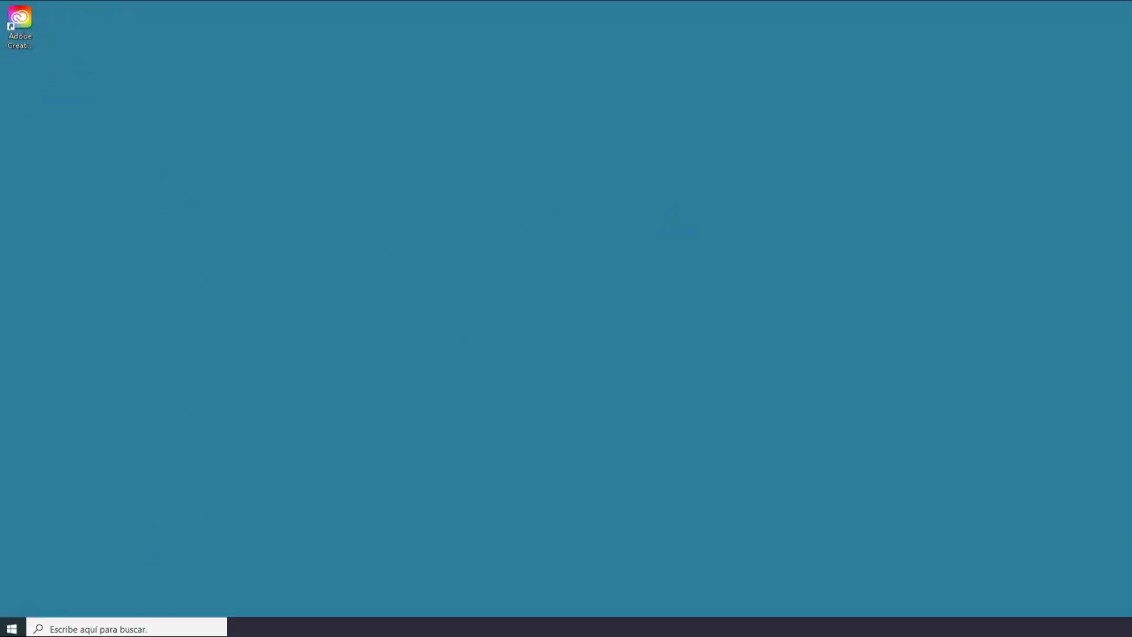
Drag Adobe Creative Cloud from the Start menu app list onto the desktop.
left_click(13, 629)
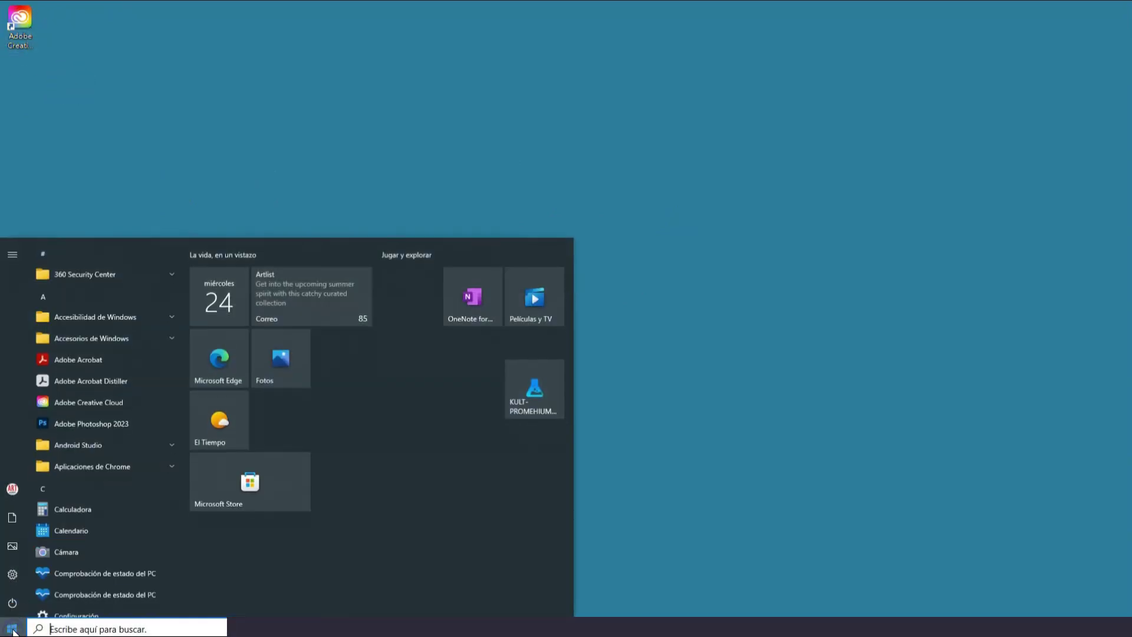
left_click_drag(65, 408, 157, 118)
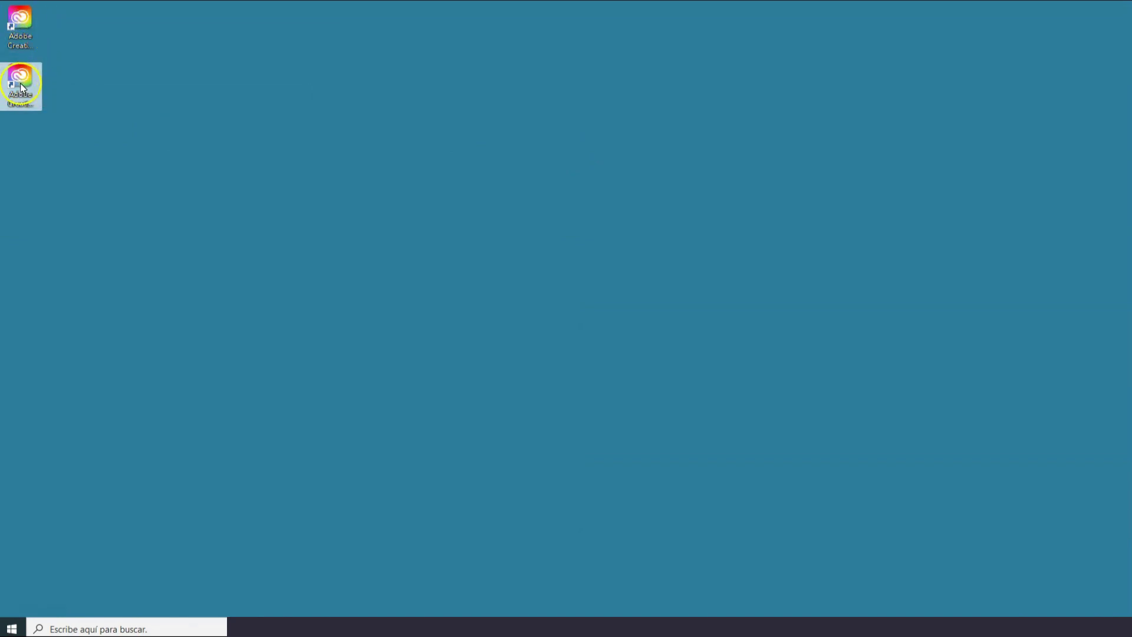
Delete the duplicate Creative Cloud shortcut and launch Creative Cloud Desktop from the remaining one.
right_click(22, 77)
left_click(152, 348)
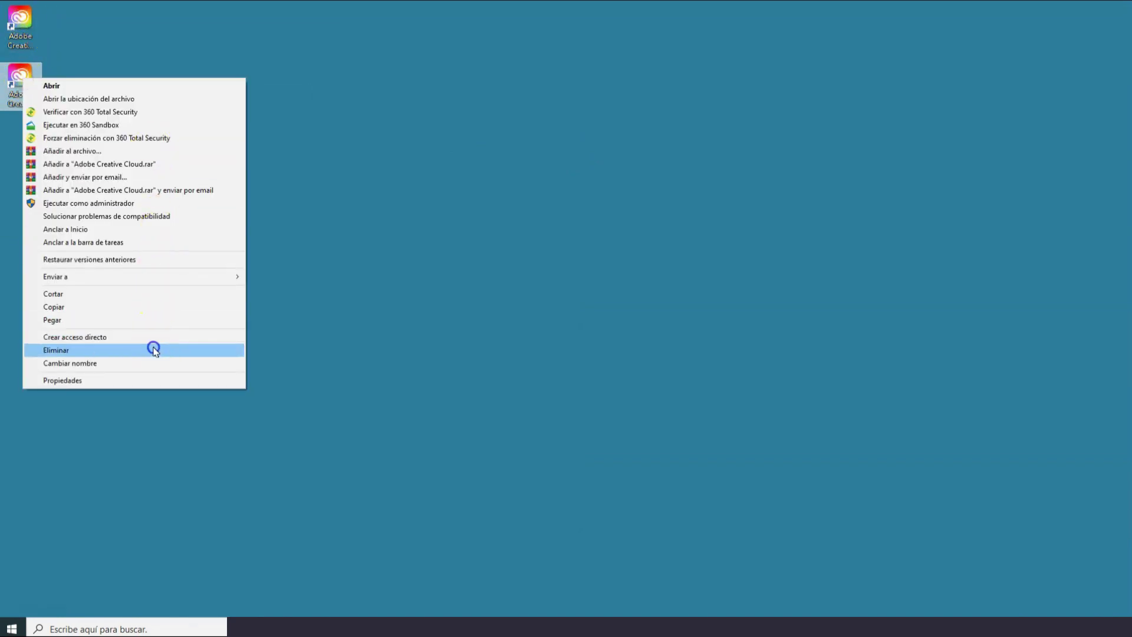
left_click(153, 134)
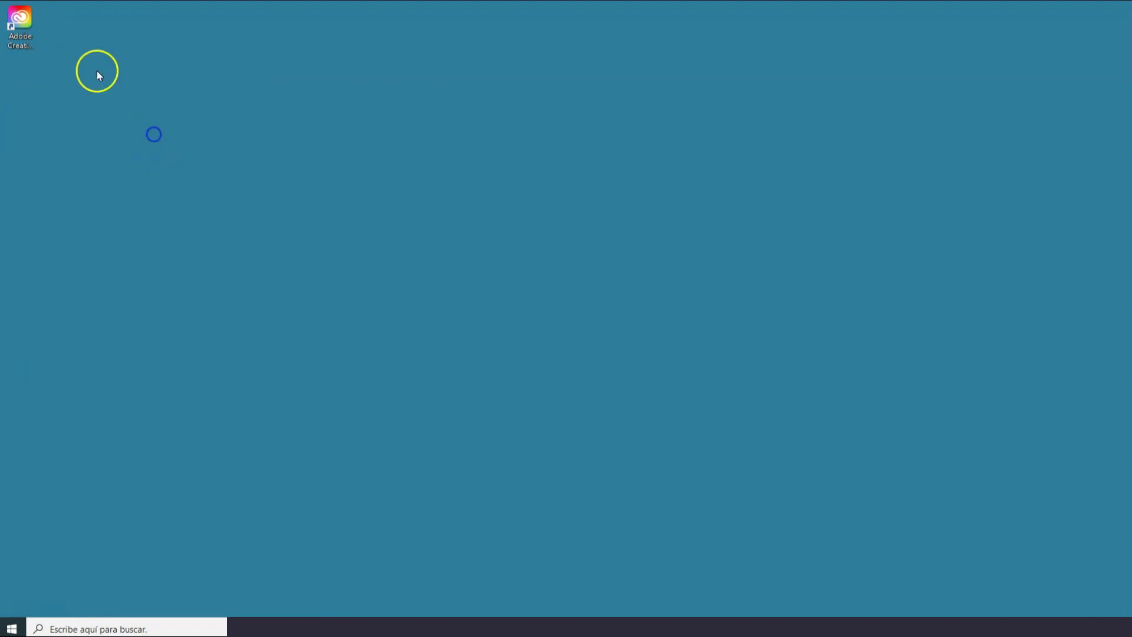
double_click(21, 22)
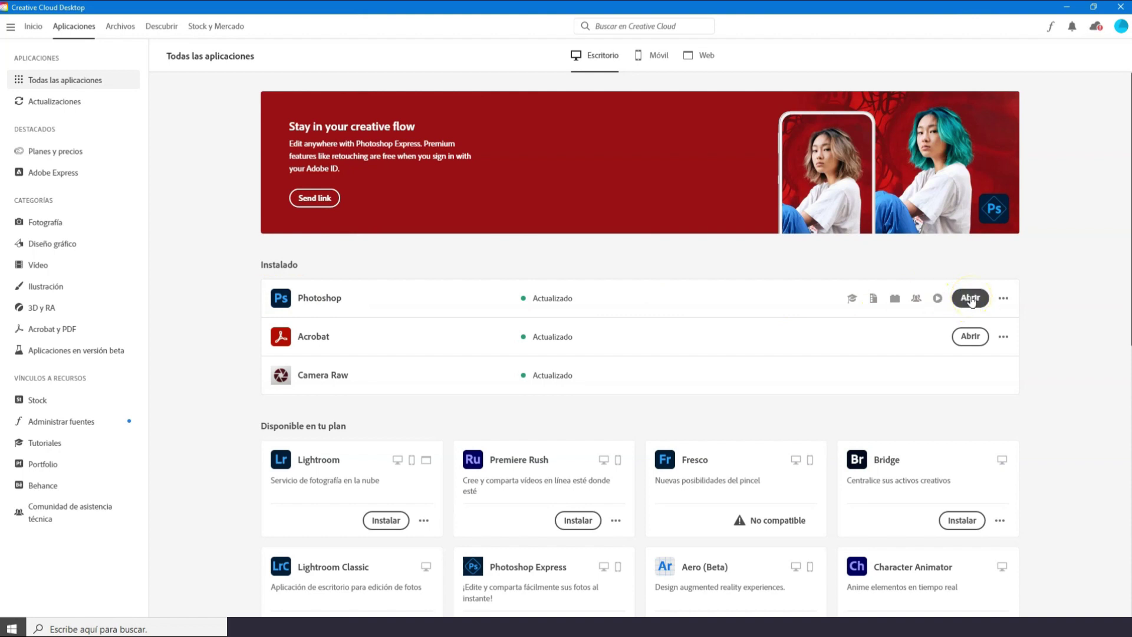
Browse the Creative Cloud app list, then launch Photoshop with 'Abrir'.
scroll(1024, 412, "down", 3)
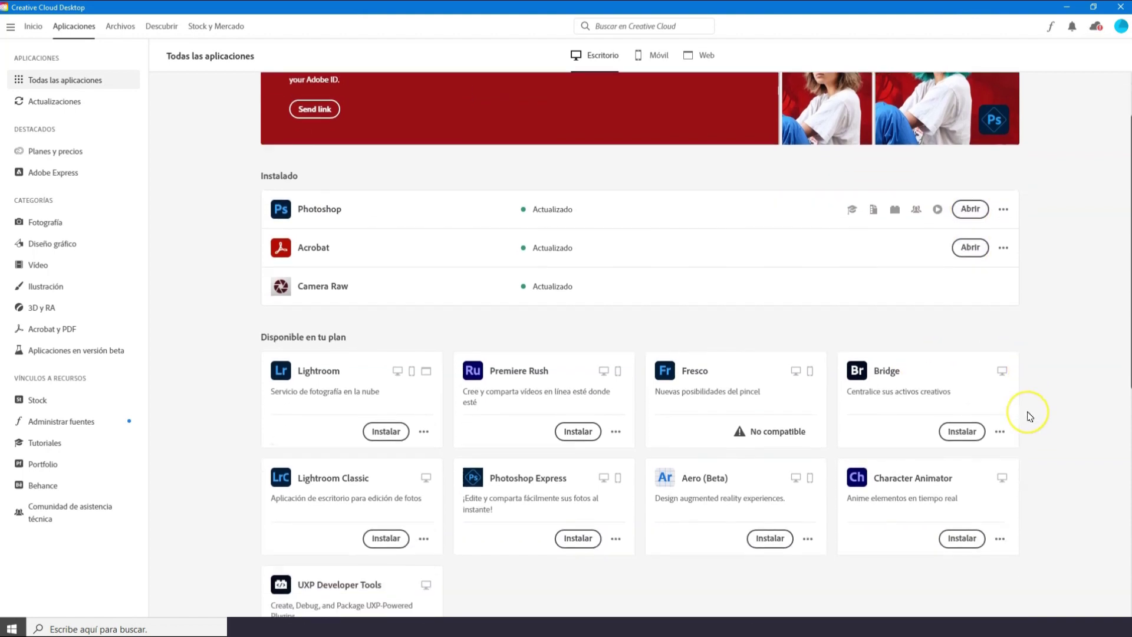
scroll(1002, 430, "down", 1)
scroll(448, 431, "up", 1)
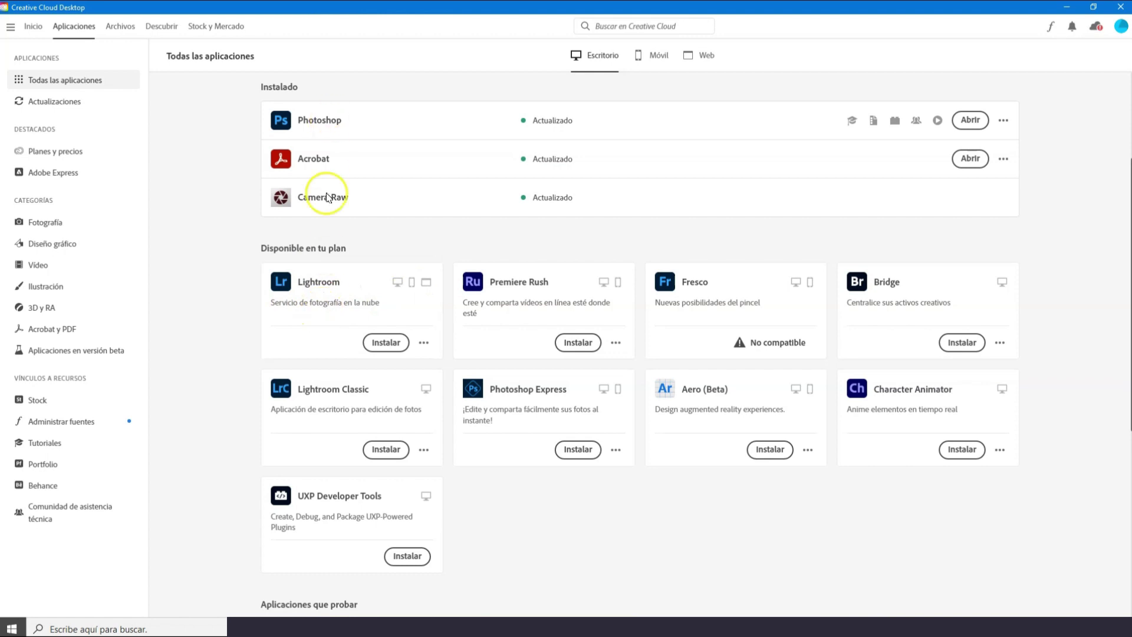
mouse_move(927, 504)
scroll(578, 419, "down", 3)
scroll(581, 411, "down", 2)
scroll(582, 407, "down", 2)
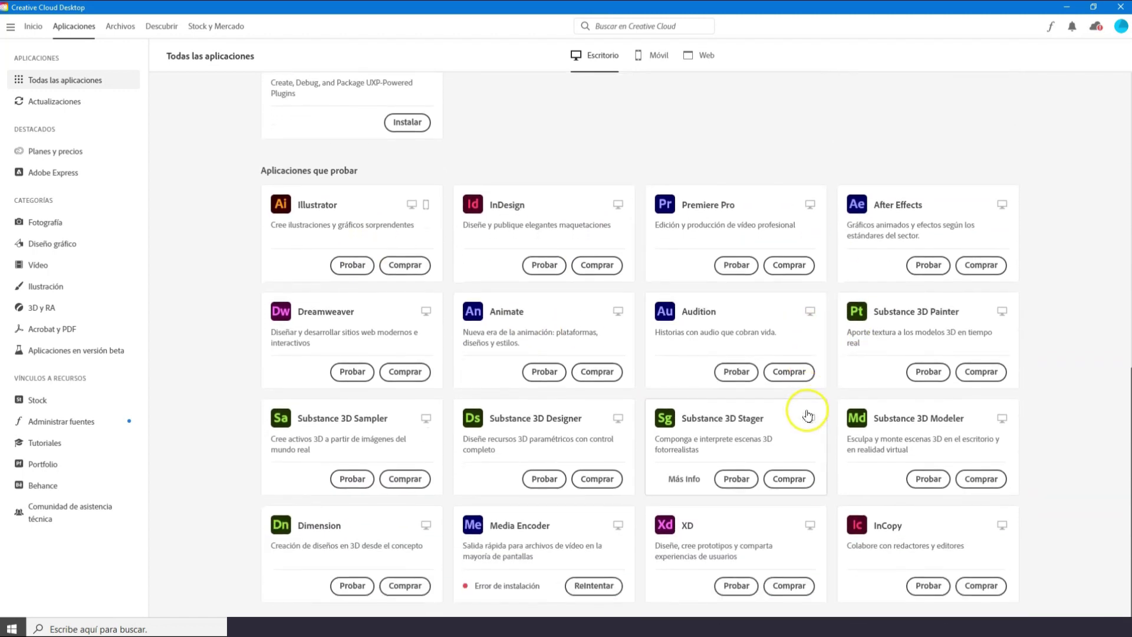
scroll(665, 462, "up", 1)
scroll(611, 450, "up", 3)
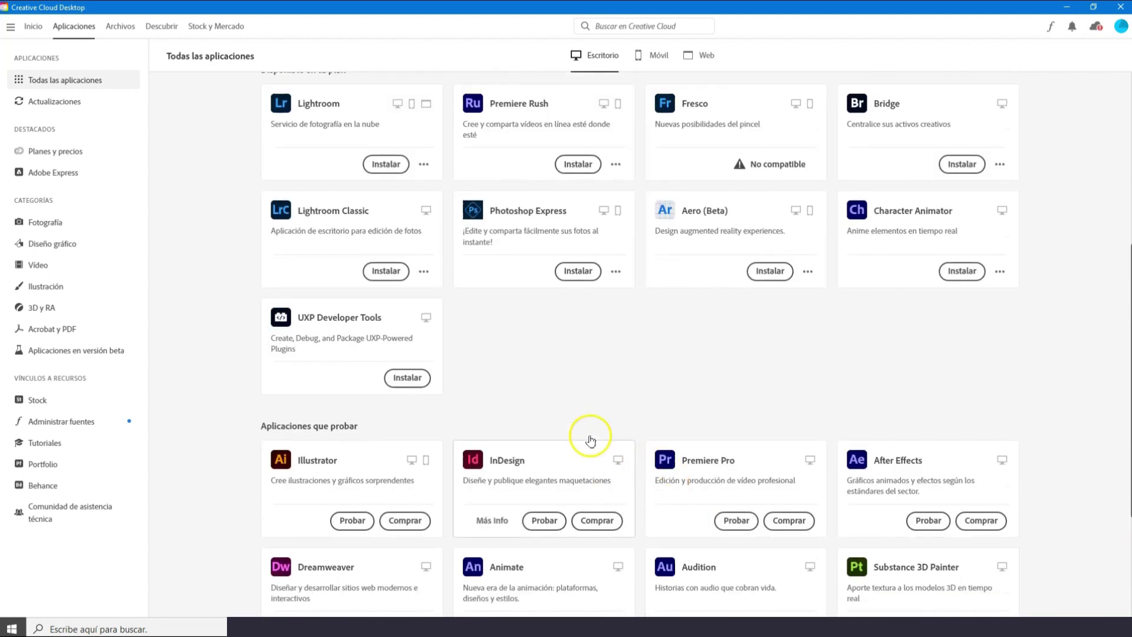
scroll(589, 434, "up", 5)
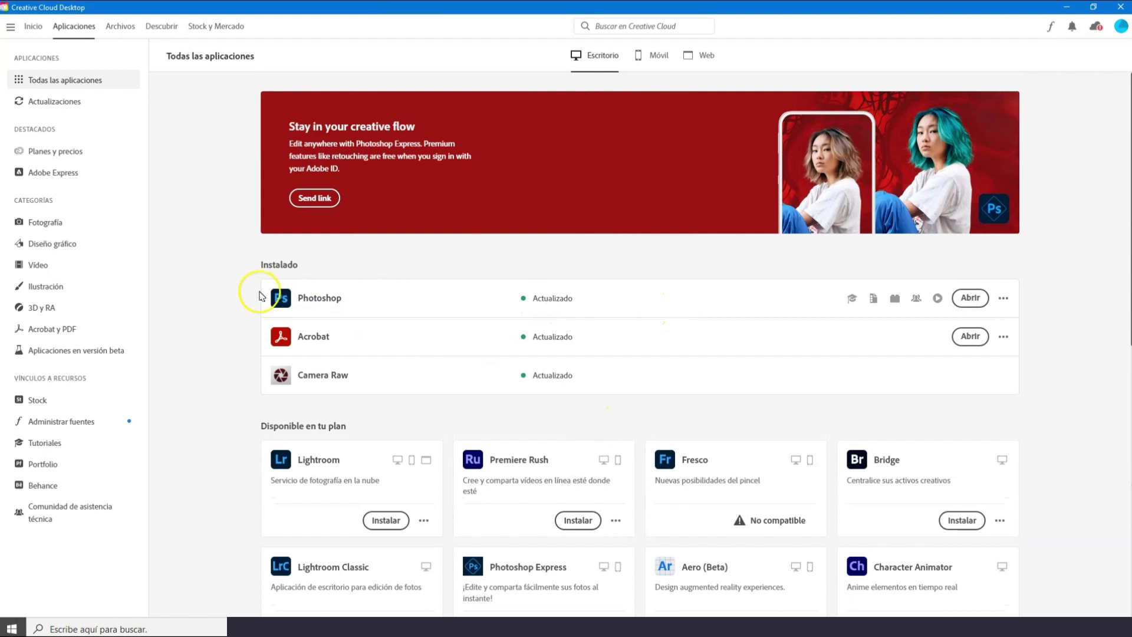
left_click(970, 298)
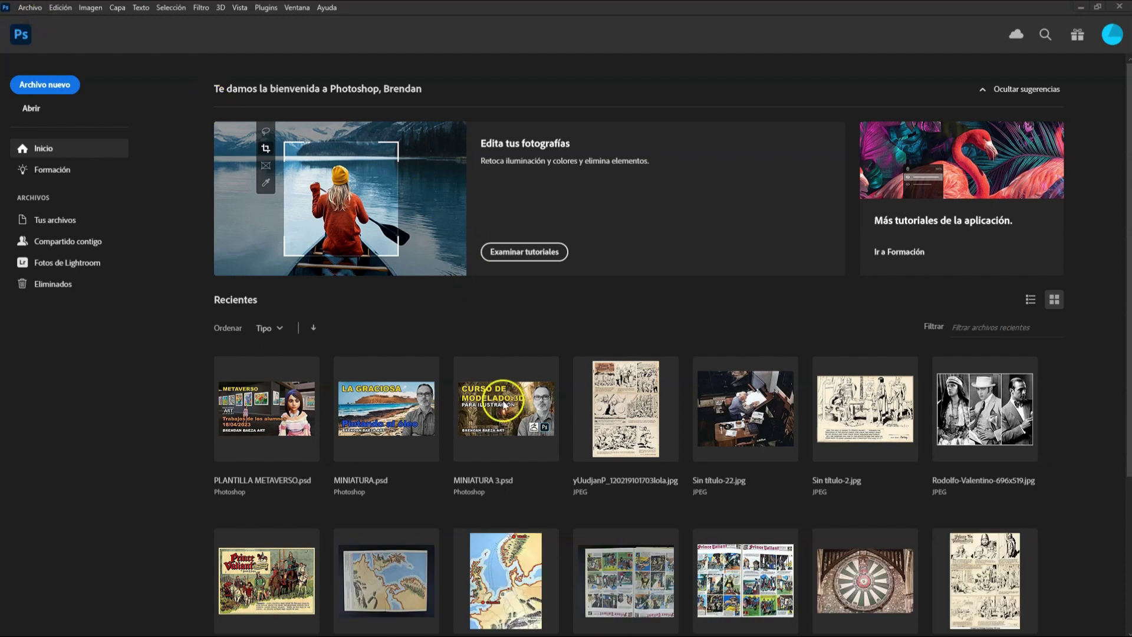
Open the 53519 portrait image from the Imágenes folder as a new document.
left_click(41, 8)
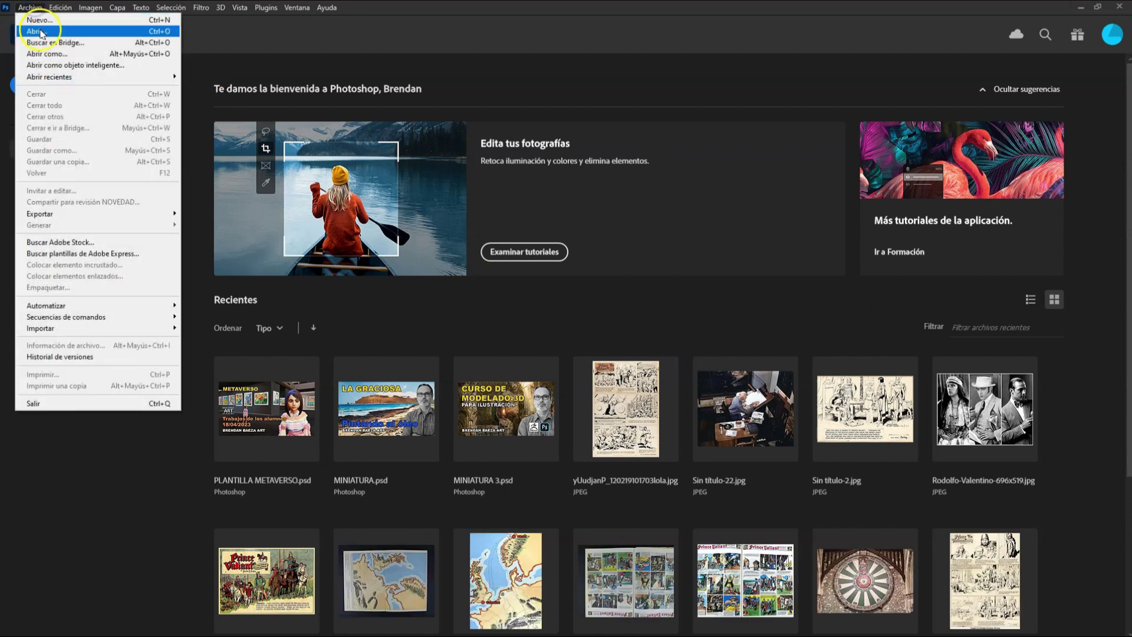
left_click(37, 32)
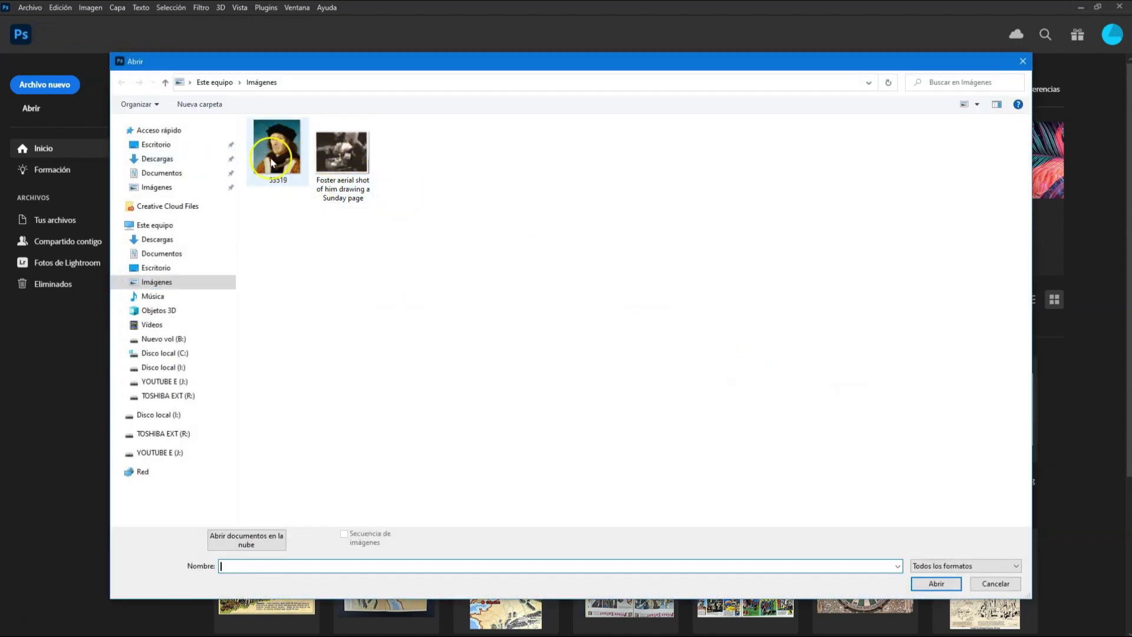
left_click(281, 152)
left_click(936, 583)
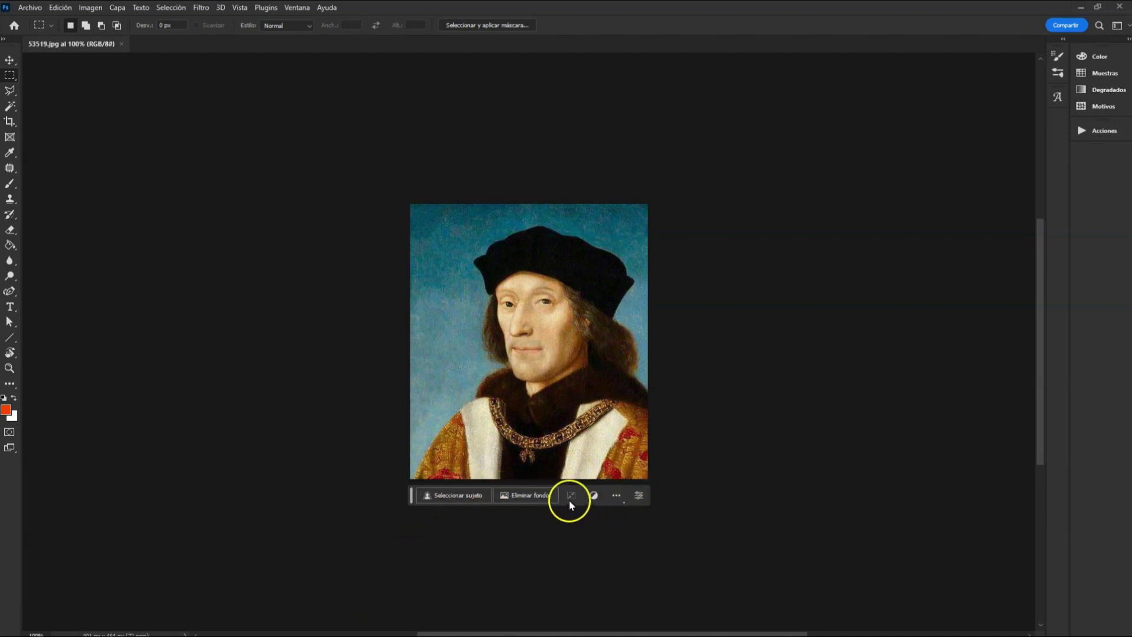
Select the man, copy him to a new layer, and scale the copy to about 60% toward the upper left.
left_click(455, 499)
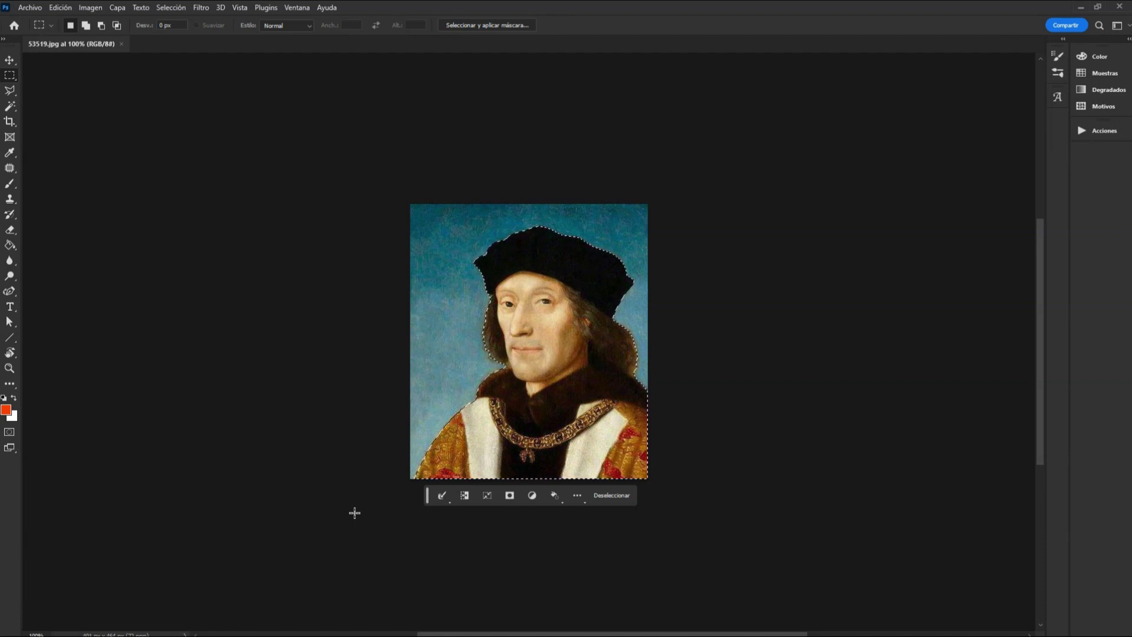
key("ctrl+j")
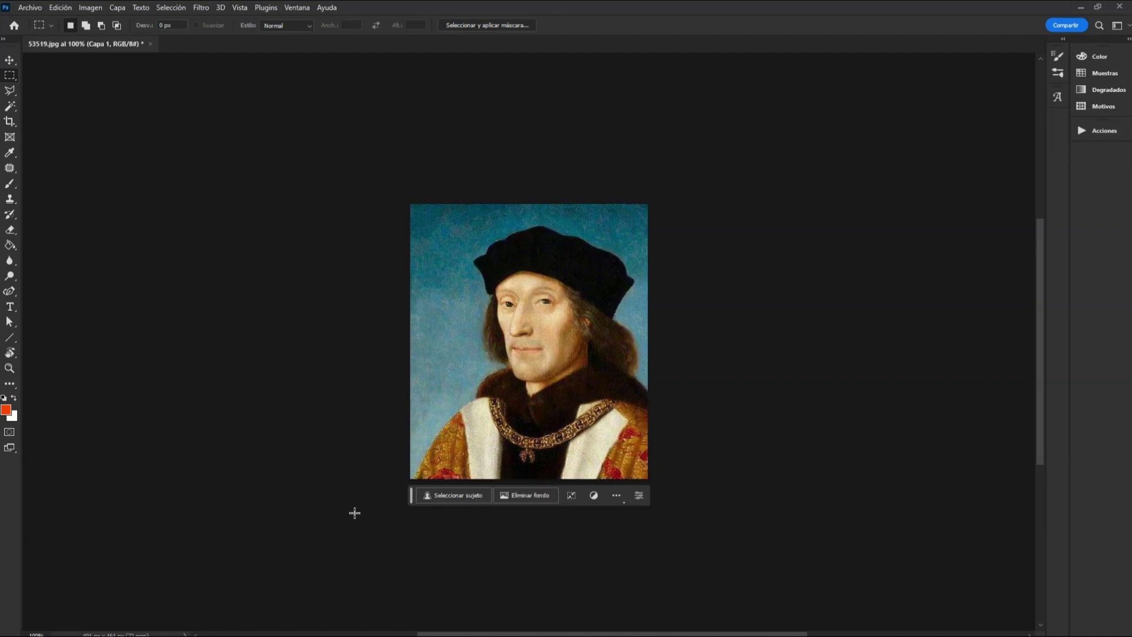
left_click(6, 62)
mouse_move(487, 354)
left_mouse_down()
mouse_move(532, 318)
mouse_move(525, 372)
left_mouse_up()
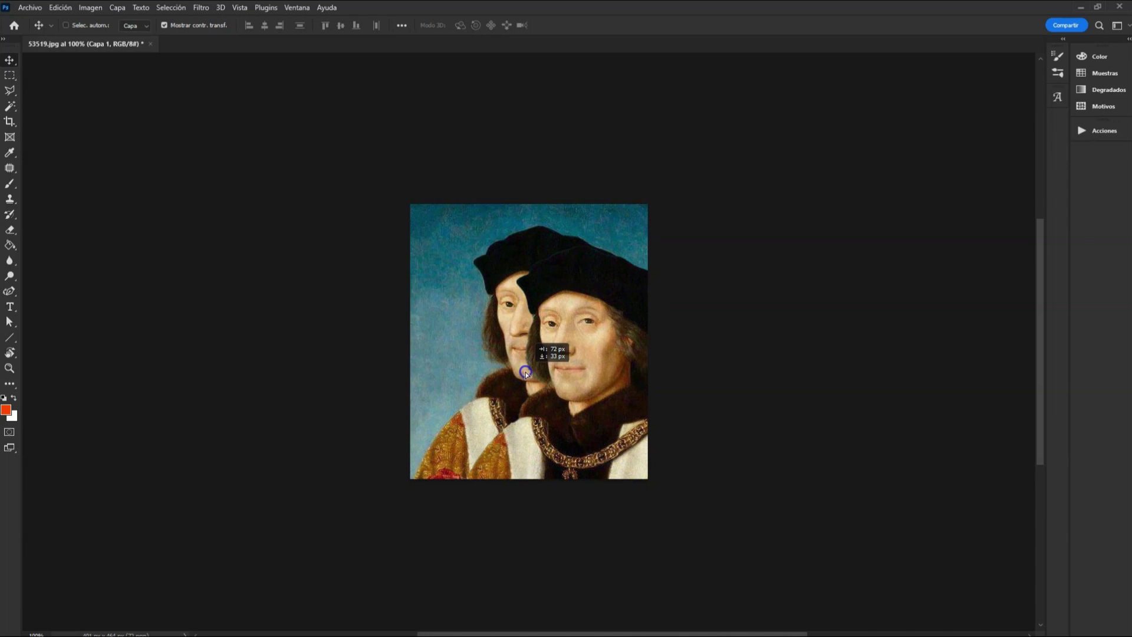
left_click_drag(525, 372, 474, 341)
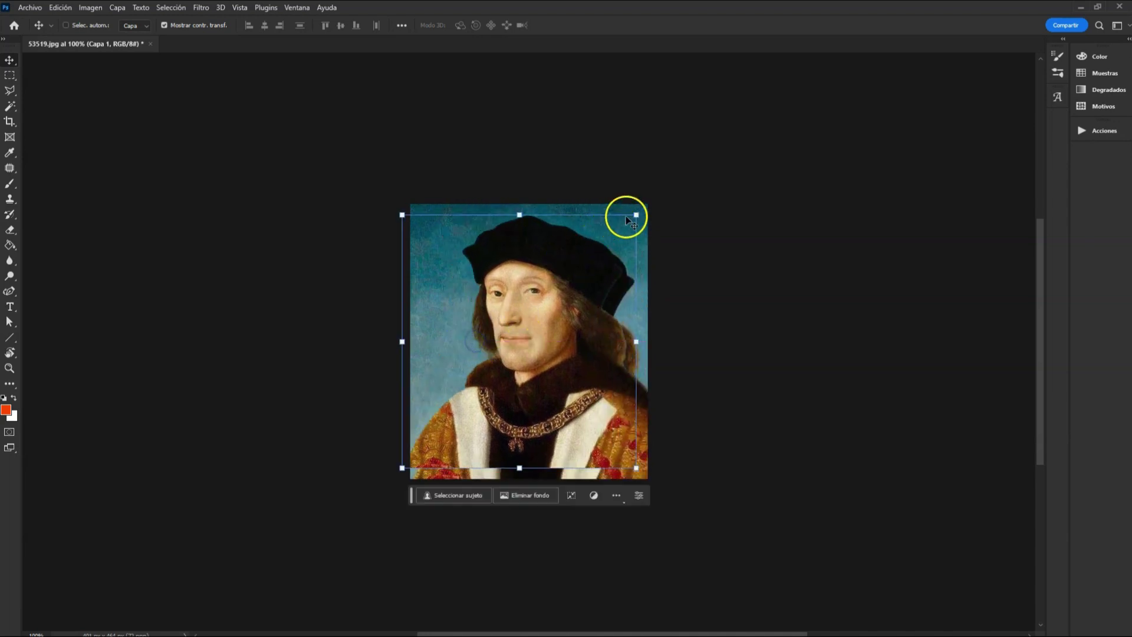
left_click_drag(636, 215, 546, 309)
mouse_move(503, 356)
left_mouse_down()
mouse_move(519, 375)
mouse_move(523, 277)
mouse_move(619, 342)
mouse_move(552, 331)
mouse_move(554, 426)
mouse_move(580, 415)
mouse_move(527, 298)
left_mouse_up()
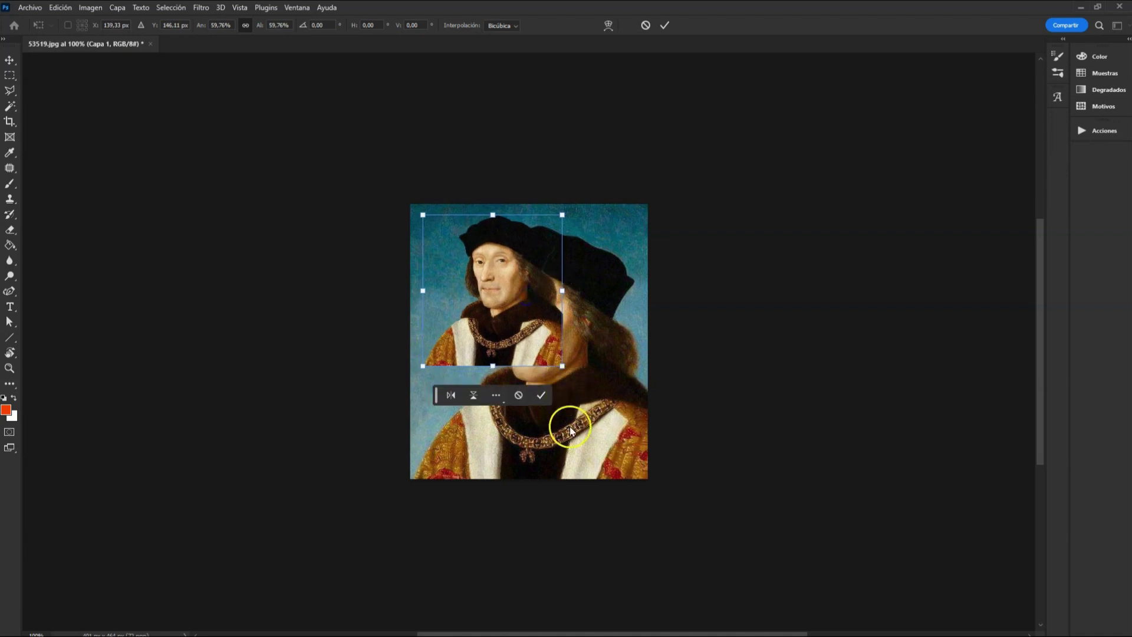
Commit the scaled figure copy and switch to the Rectangular Marquee tool.
left_click(33, 8)
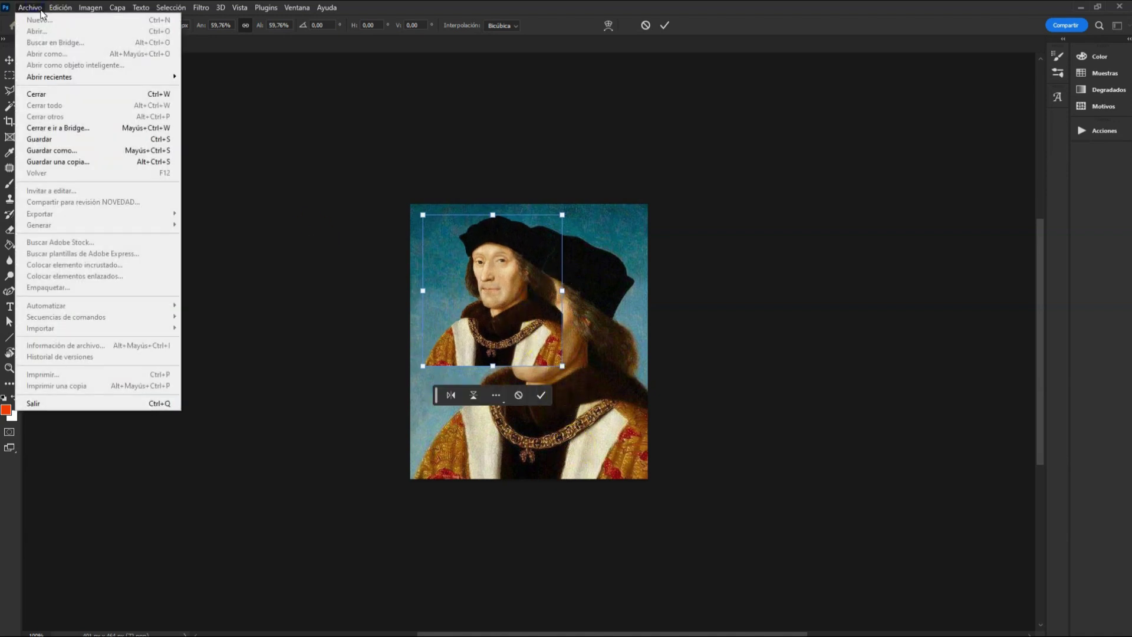
left_click(266, 114)
left_click(12, 75)
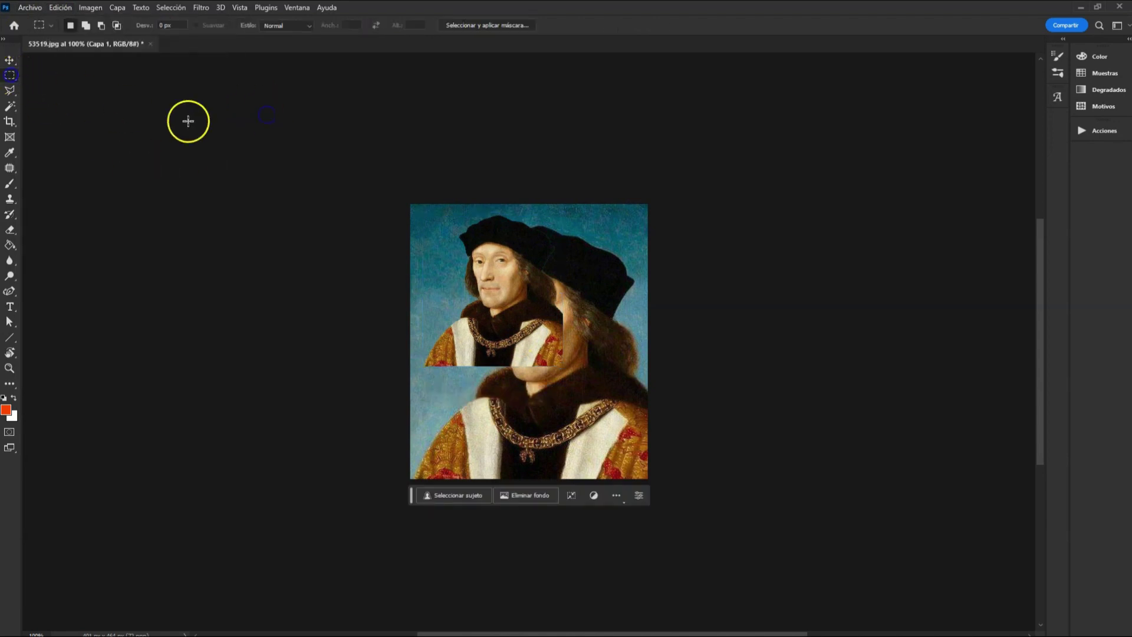
Open the 'Foster aerial shot' photo in its own document.
left_click(32, 7)
left_click(29, 26)
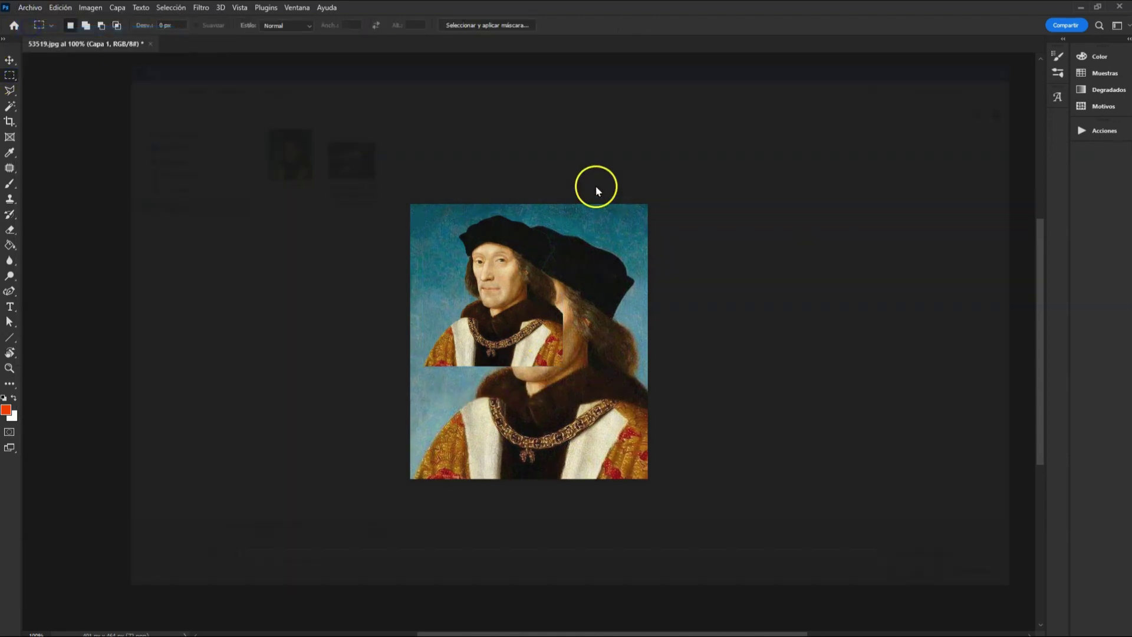
left_click(351, 174)
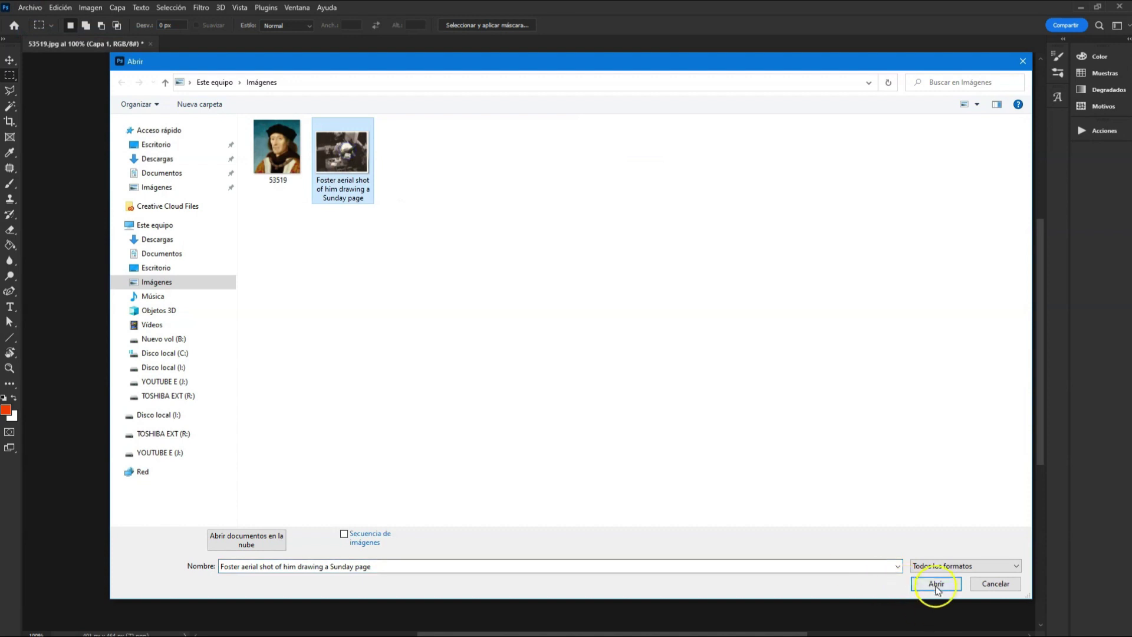
left_click(934, 584)
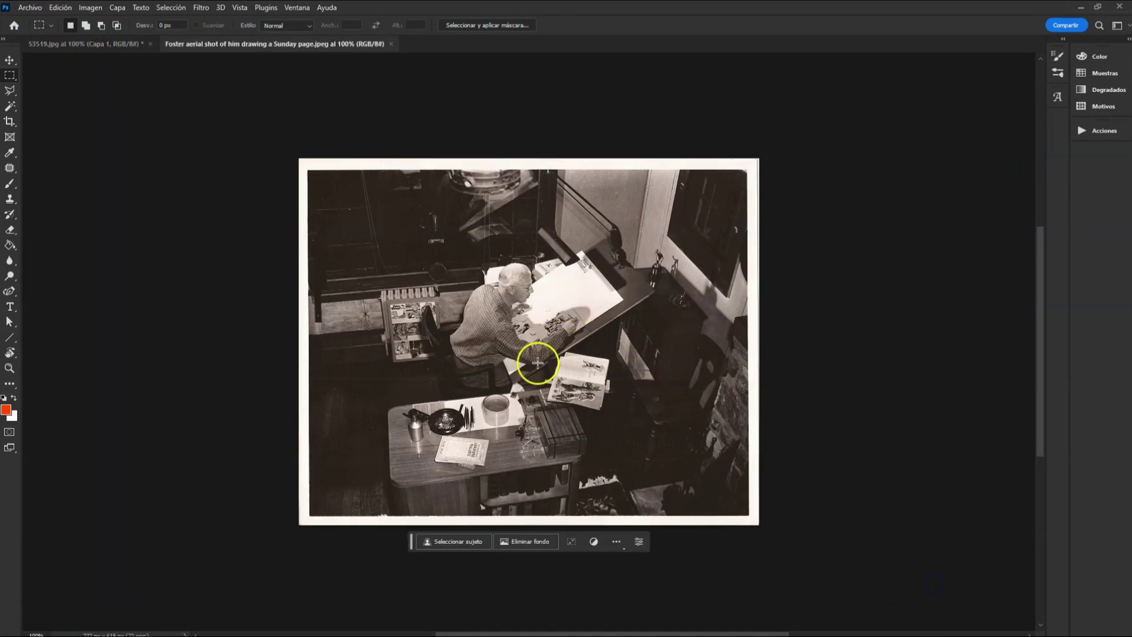
Colourise the black-and-white Foster aerial shot with the Colorear neural filter.
left_click(201, 7)
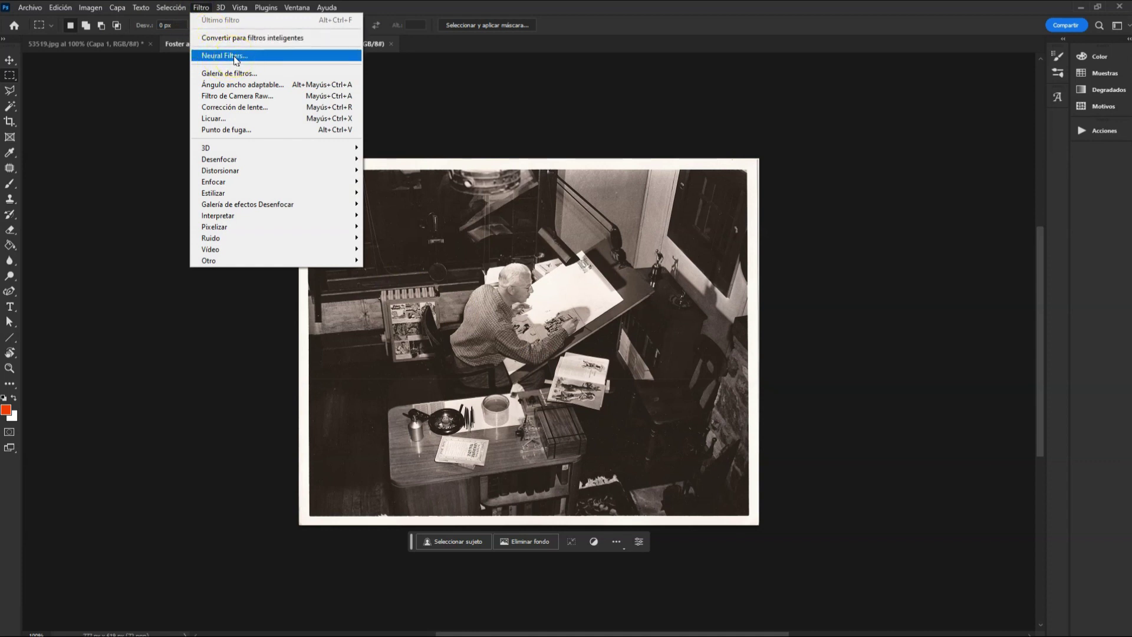
left_click(234, 57)
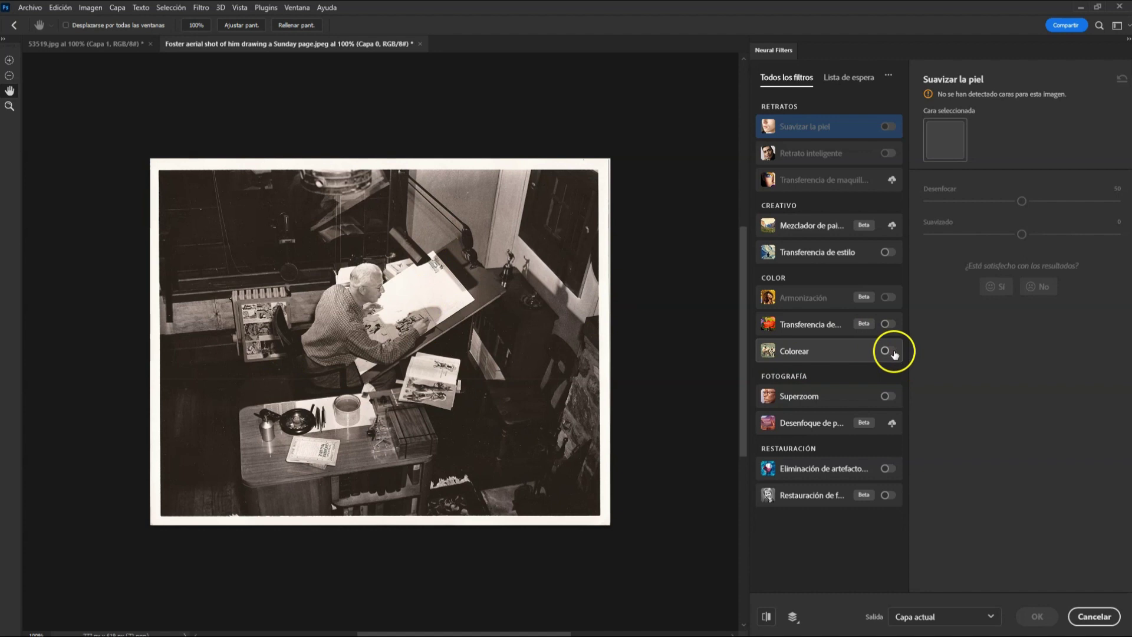
left_click(888, 350)
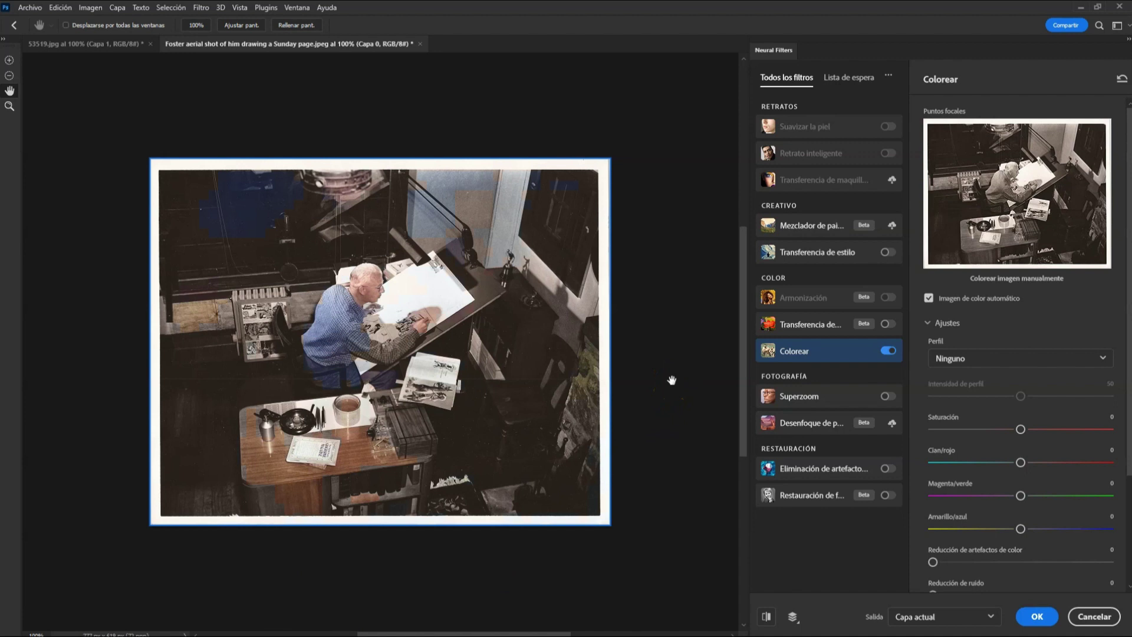
left_click(1041, 616)
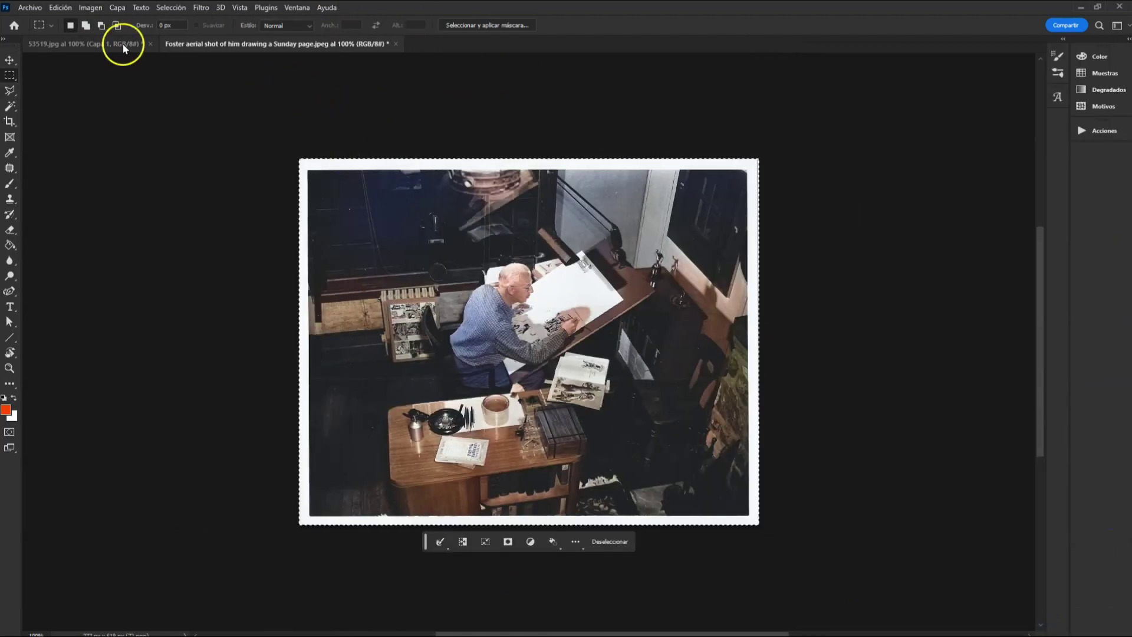
Apply Niveles with black input 29 and midtones 1.18 to the colourised photo.
left_click(90, 7)
mouse_move(99, 37)
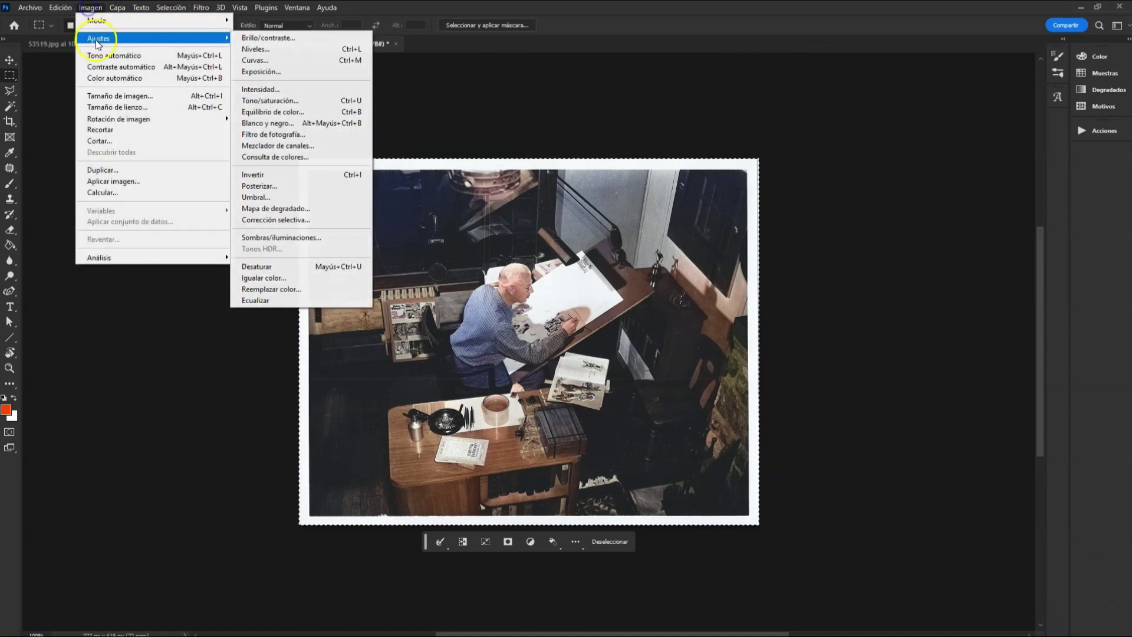
left_click(227, 49)
left_click(90, 7)
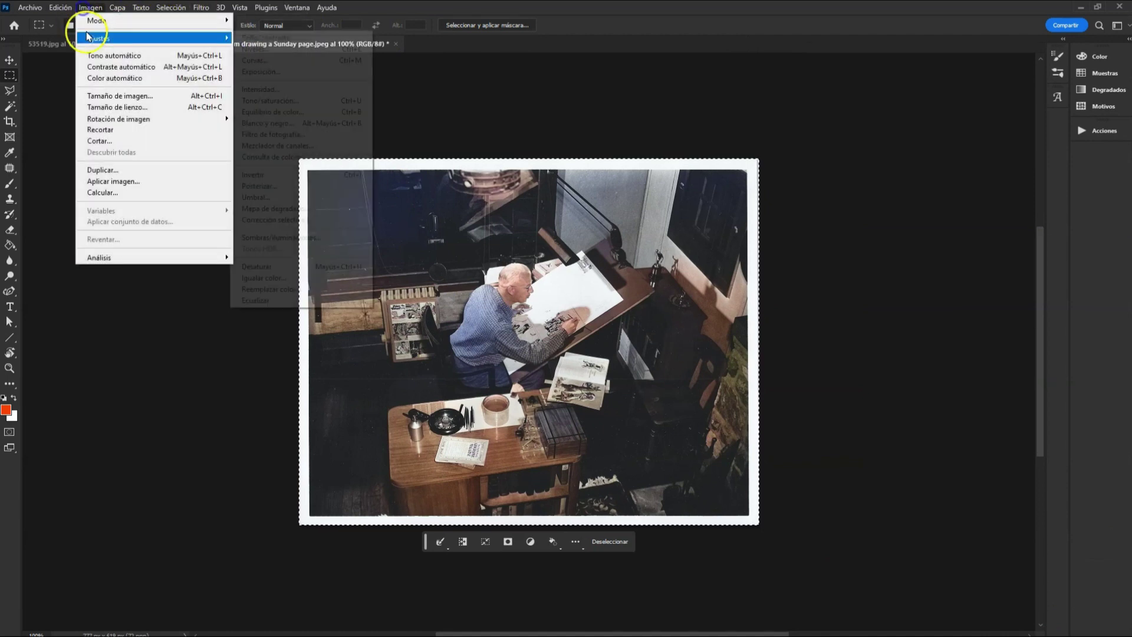
left_click(262, 49)
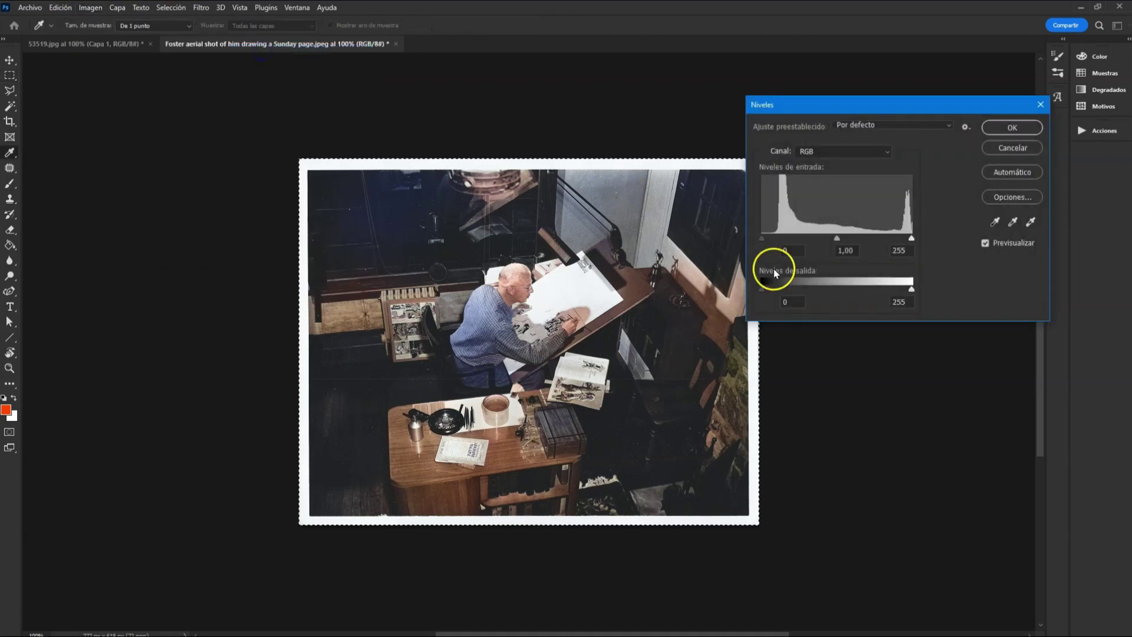
left_click_drag(762, 238, 838, 238)
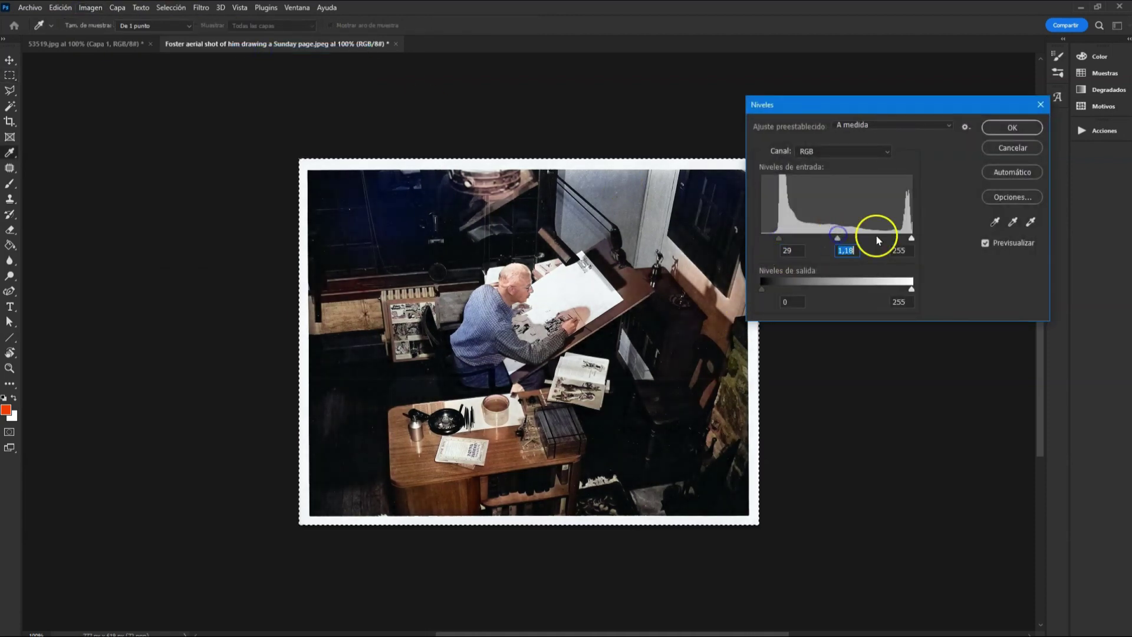
left_click(911, 238)
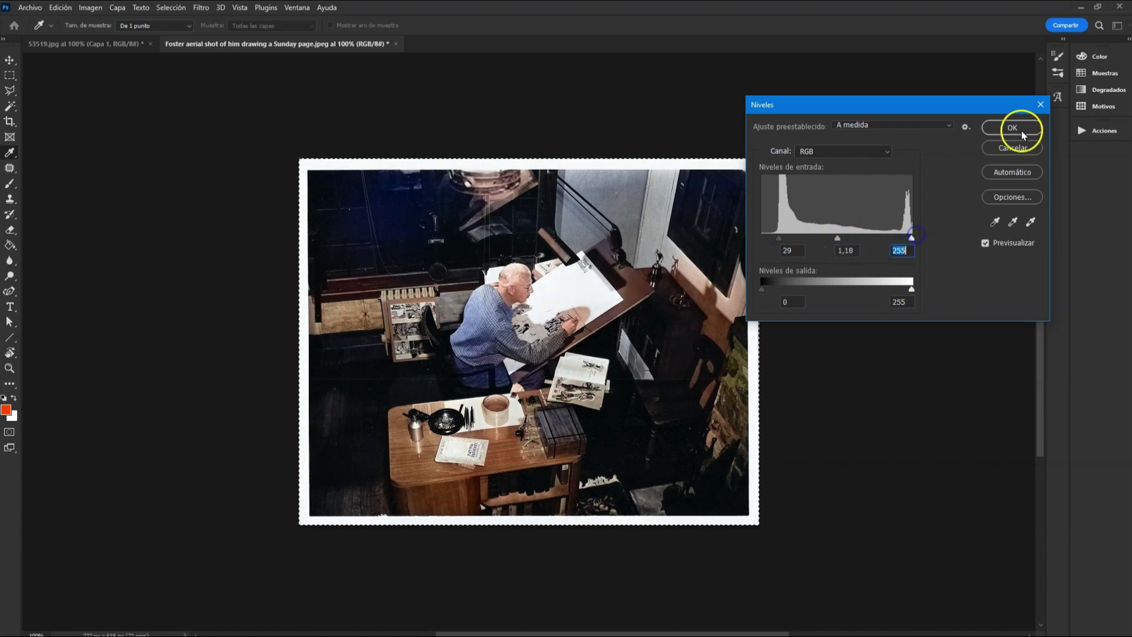
left_click(1022, 134)
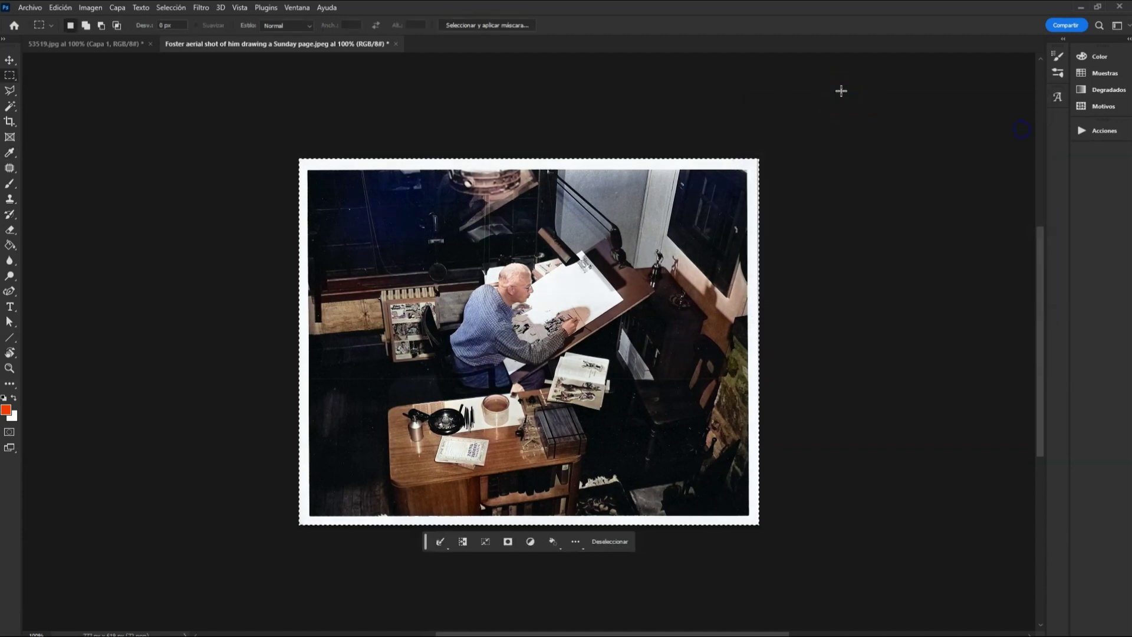